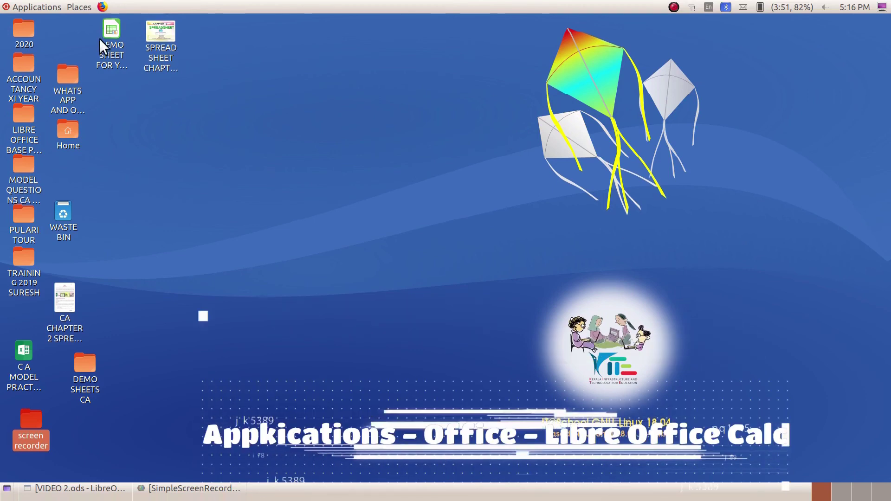
Step: Launch LibreOffice Calc from the office applications to start a blank spreadsheet
{"action": "left_click", "coordinate": [30, 5]}
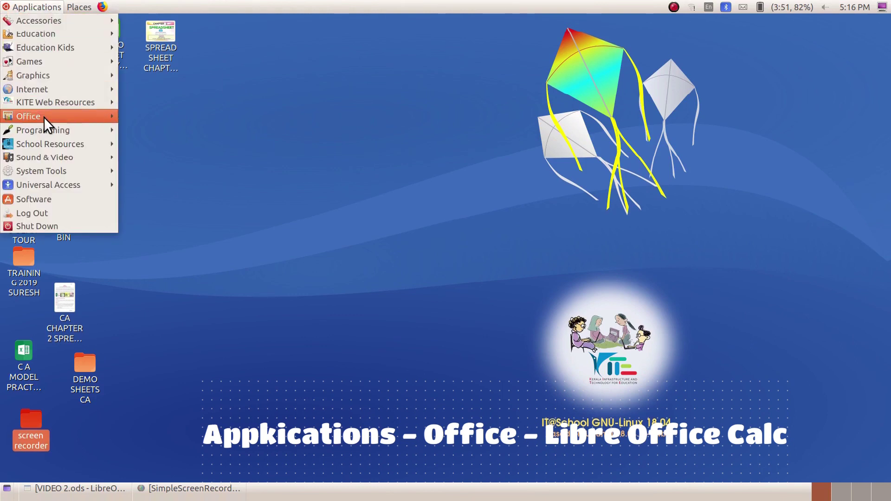
{"action": "mouse_move", "coordinate": [45, 123]}
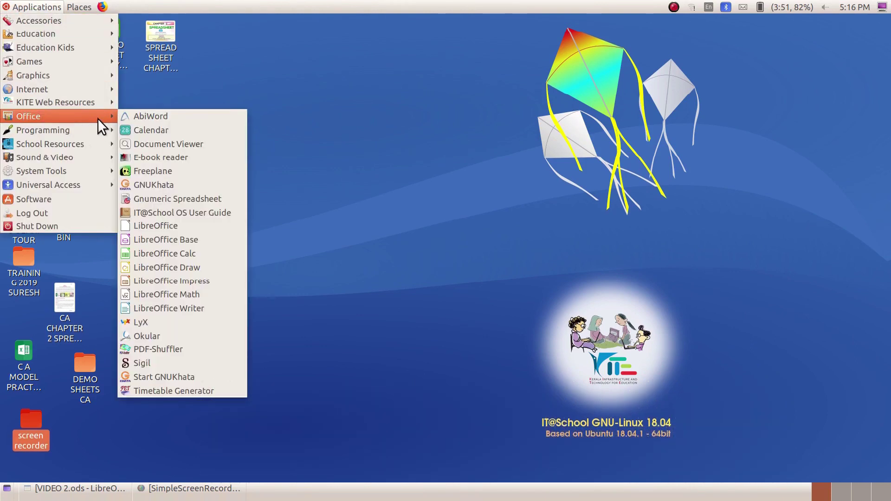
{"action": "left_click", "coordinate": [178, 254]}
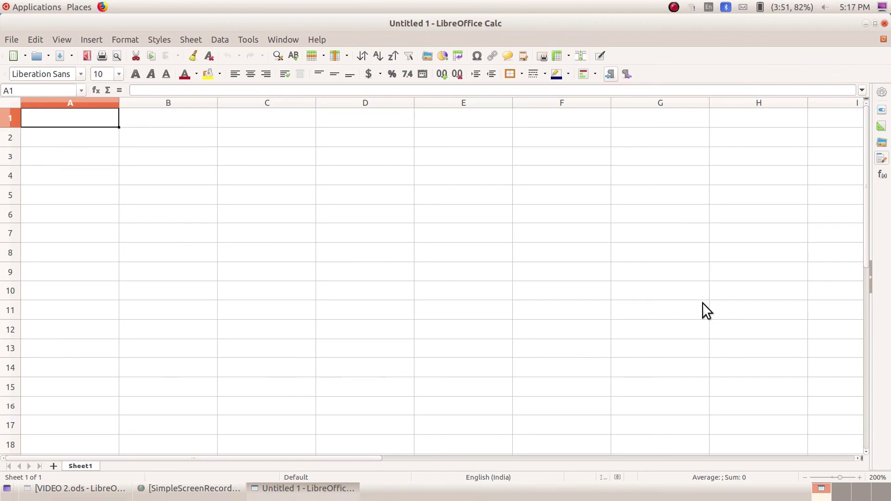
Step: Switch to the VIDEO 2.ods workbook, check its EXPLANATIONS sheet and open the VIDEO 2 - DEMO SHEET
{"action": "left_click", "coordinate": [76, 488]}
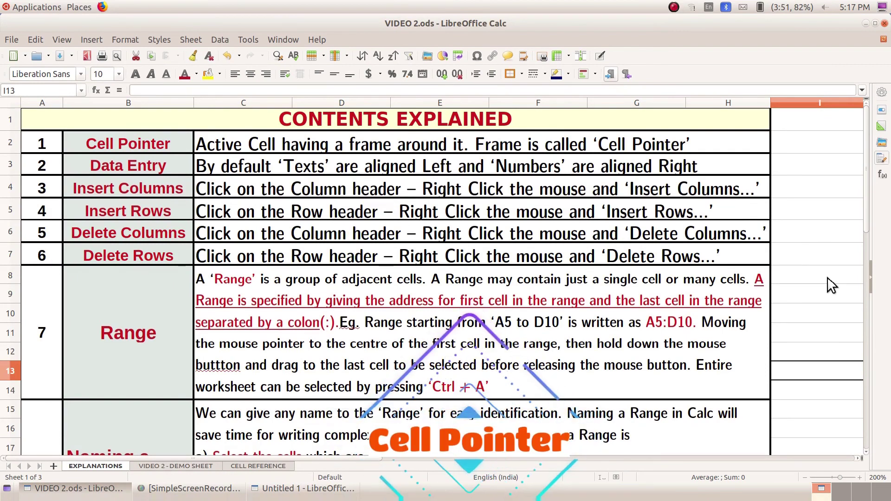
{"action": "left_click", "coordinate": [176, 466]}
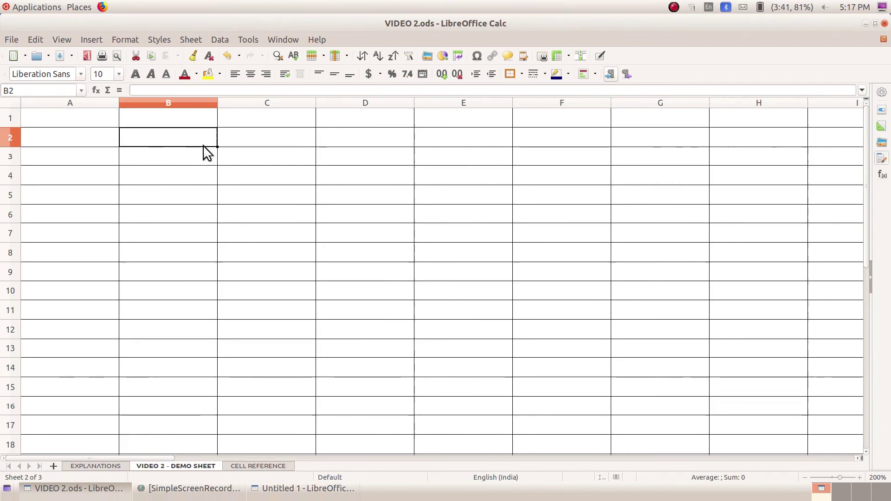
{"action": "key", "text": "ctrl+Page_Up"}
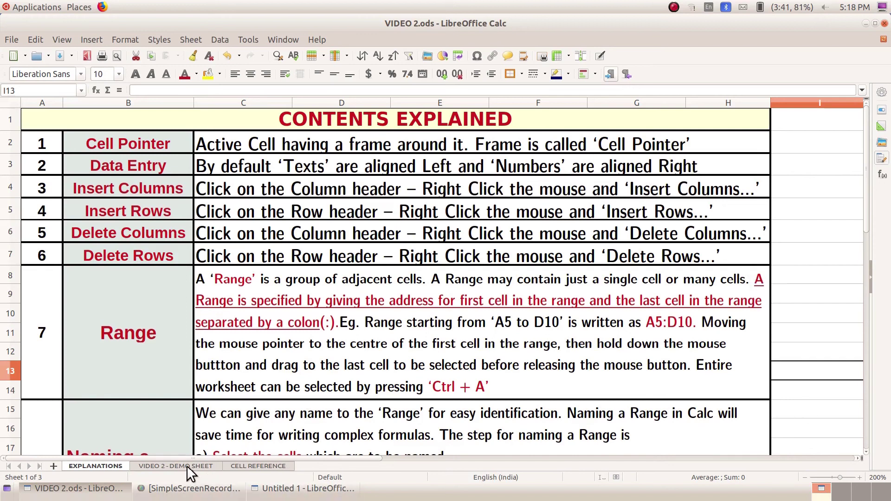
{"action": "left_click", "coordinate": [202, 468]}
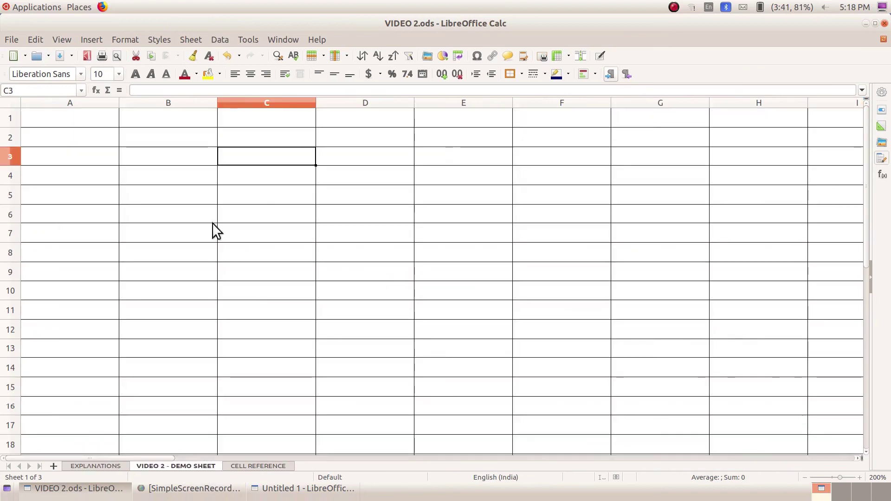
Step: Move the cell pointer to C5 and from there to B4 on the demo sheet
{"action": "left_click", "coordinate": [253, 195]}
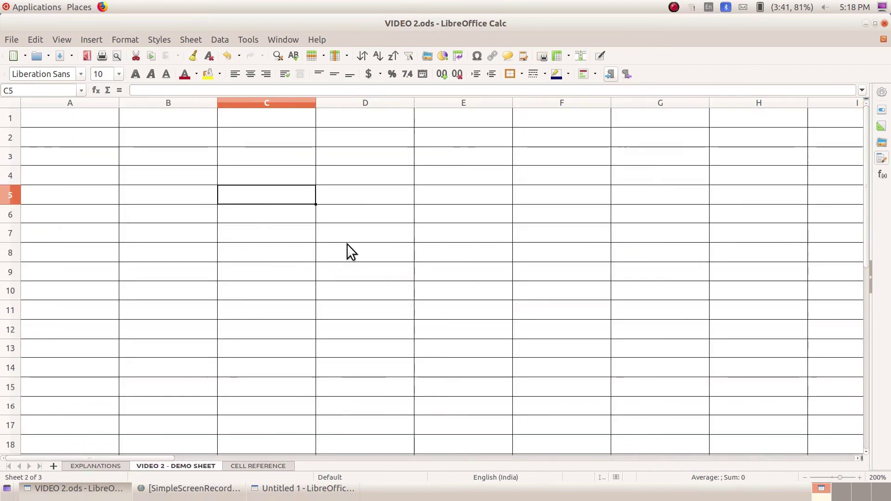
{"action": "key", "text": "Left"}
{"action": "key", "text": "Up"}
Step: Enter the texts tttttt in B4 and pppqq in B5, and the number 6555544 in C6
{"action": "scroll", "coordinate": [346, 243], "scroll_direction": "up", "scroll_amount": 4}
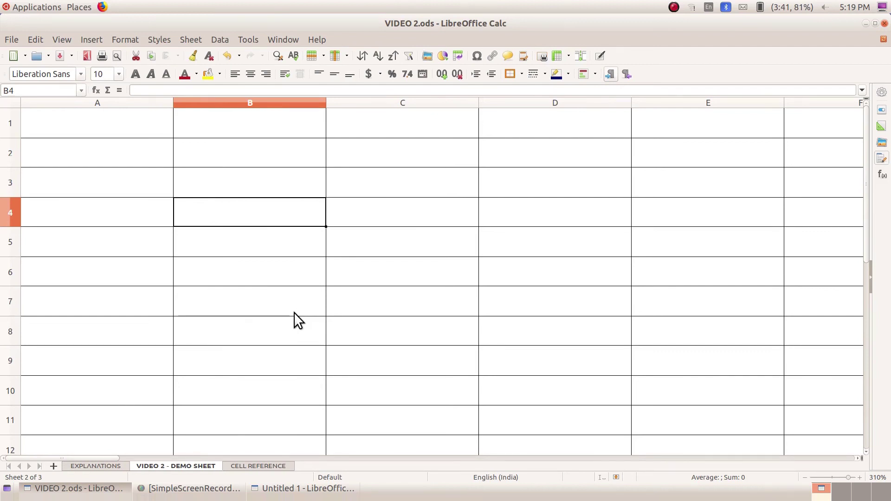
{"action": "type", "text": "tttttt"}
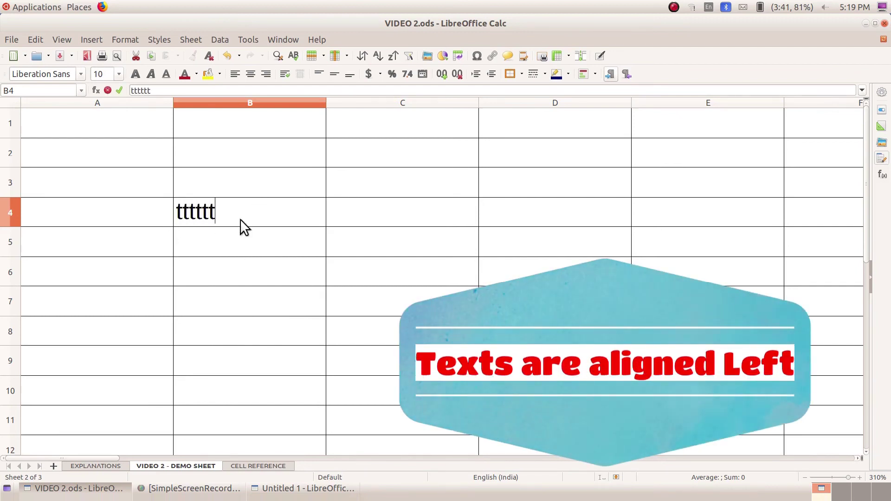
{"action": "left_click", "coordinate": [859, 477]}
{"action": "left_click", "coordinate": [275, 260]}
{"action": "type", "text": "pppqq"}
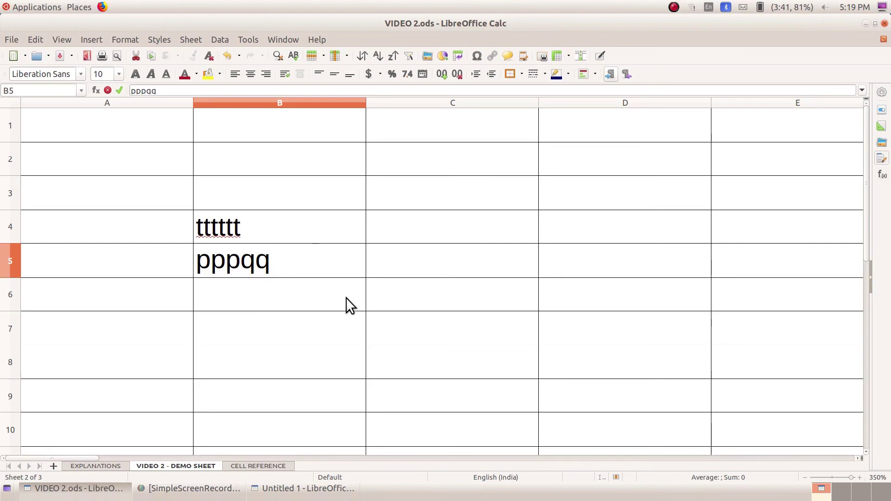
{"action": "left_click", "coordinate": [450, 294]}
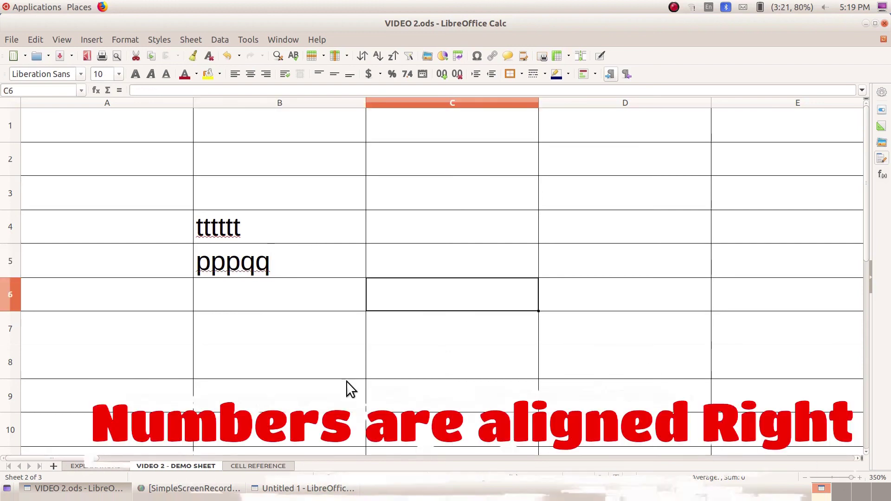
{"action": "type", "text": "6555544"}
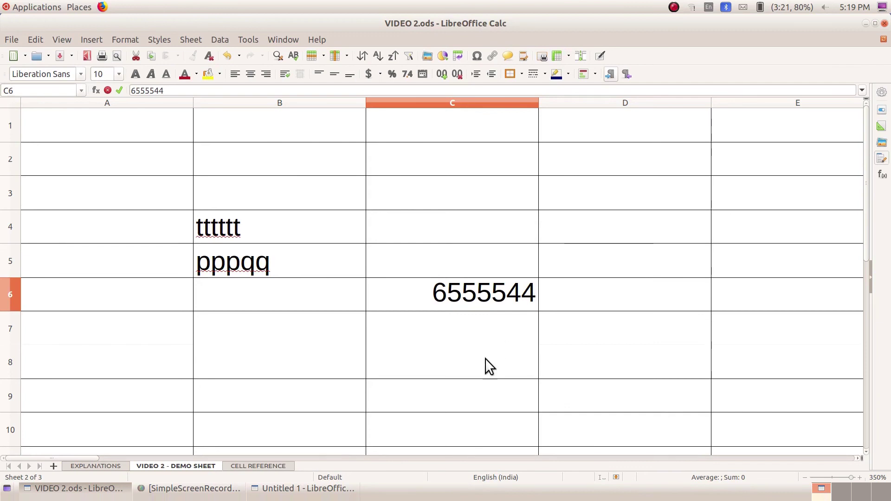
Step: Read the data entry and column insertion notes on the EXPLANATIONS sheet and return to the VIDEO 2 - DEMO SHEET
{"action": "left_click", "coordinate": [117, 467]}
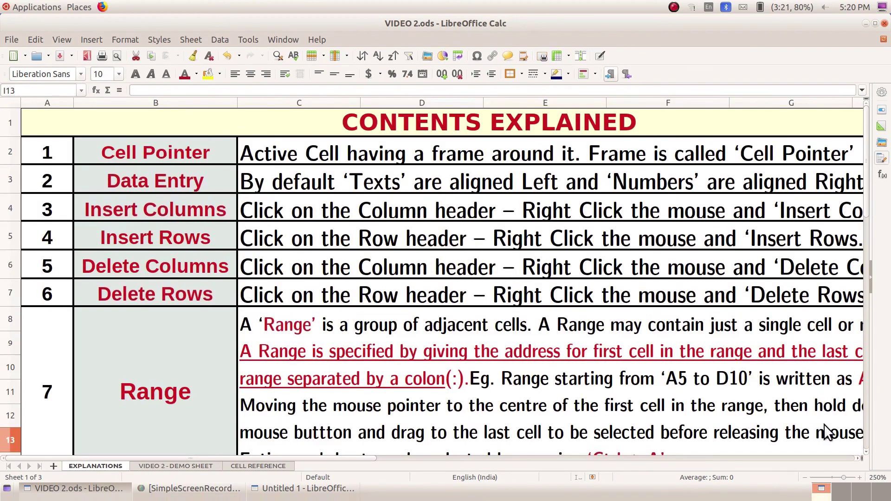
{"action": "scroll", "coordinate": [515, 265], "scroll_direction": "down", "scroll_amount": 1}
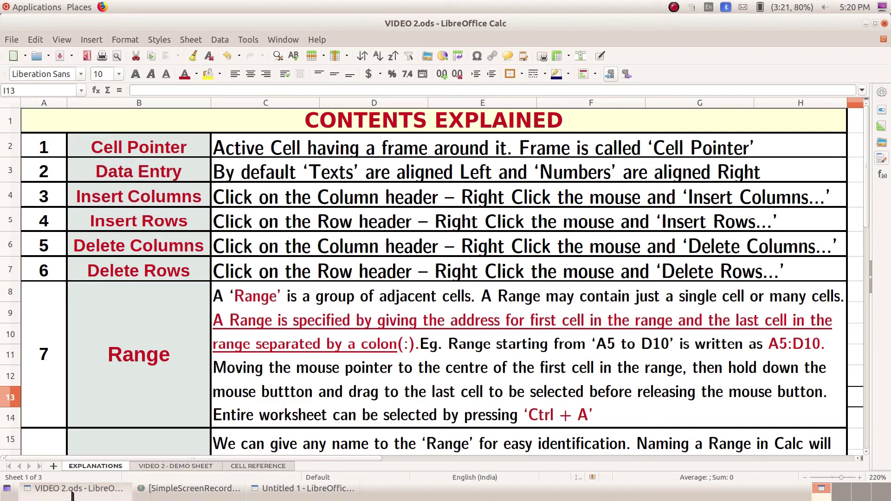
{"action": "left_click", "coordinate": [160, 466]}
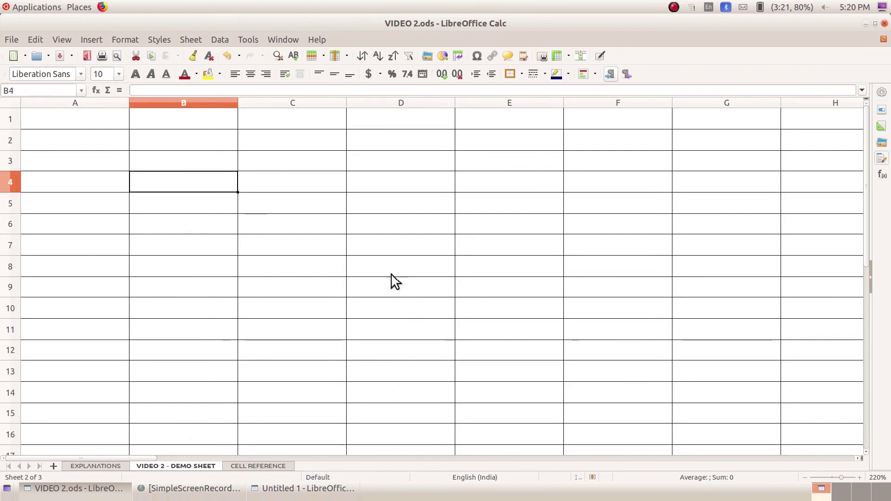
Step: Insert two columns before column C and one column after it on the demo sheet
{"action": "left_click", "coordinate": [265, 102]}
{"action": "scroll", "coordinate": [265, 102], "scroll_direction": "up", "scroll_amount": 5}
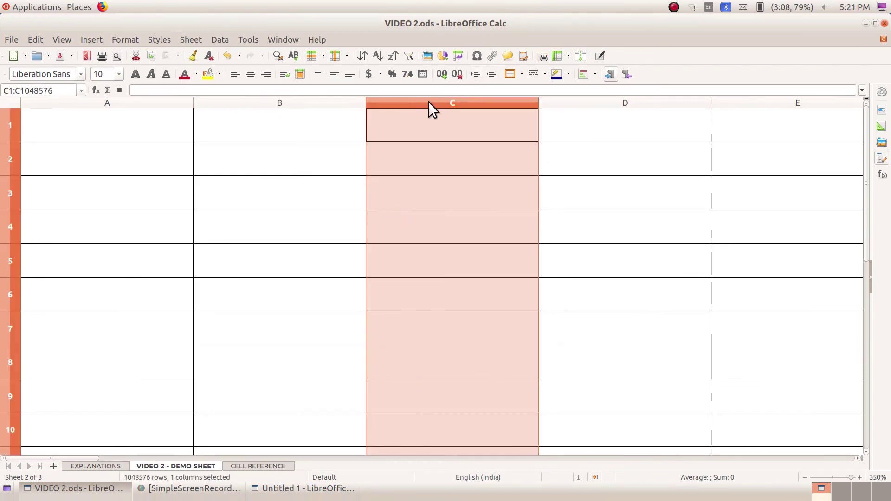
{"action": "right_click", "coordinate": [431, 110]}
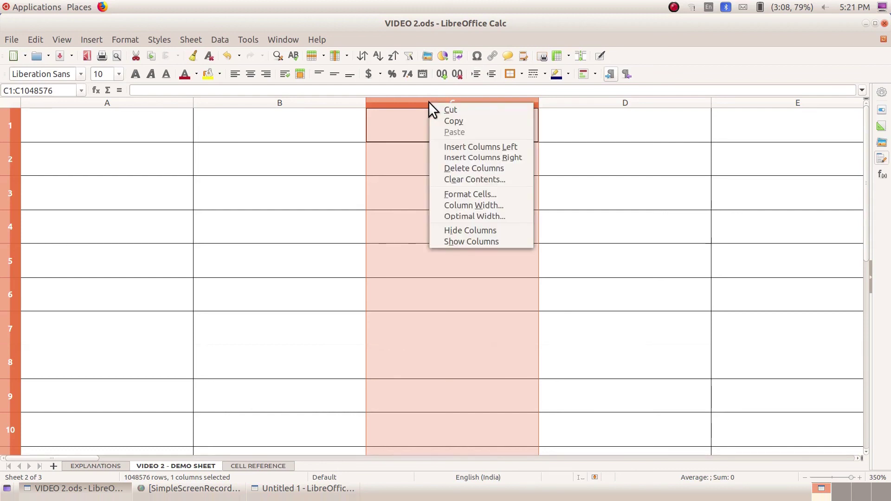
{"action": "left_click", "coordinate": [489, 144]}
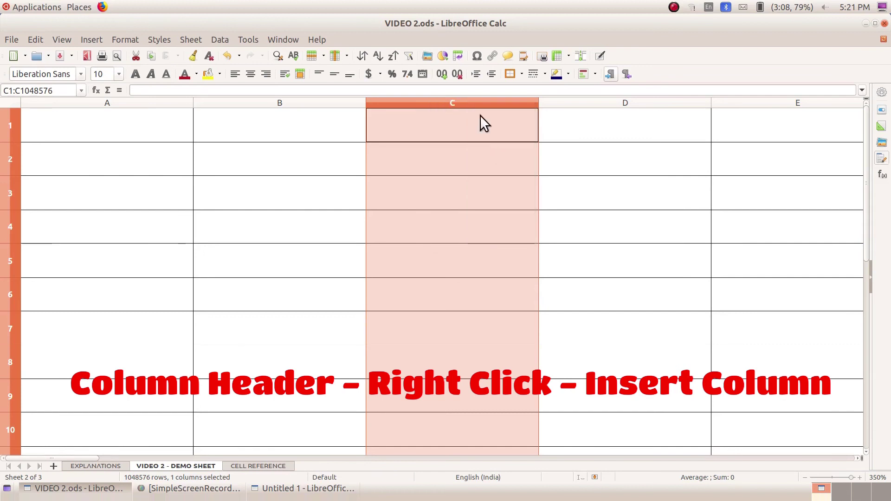
{"action": "right_click", "coordinate": [471, 102]}
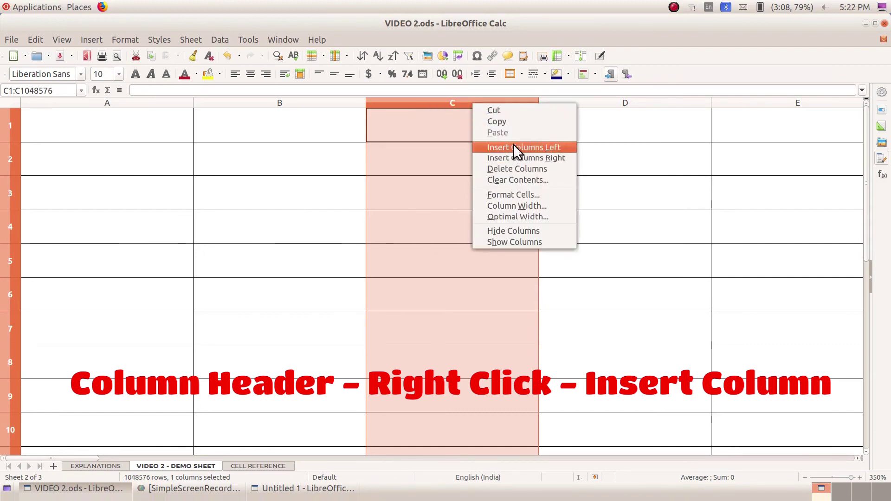
{"action": "left_click", "coordinate": [513, 144]}
{"action": "right_click", "coordinate": [455, 102]}
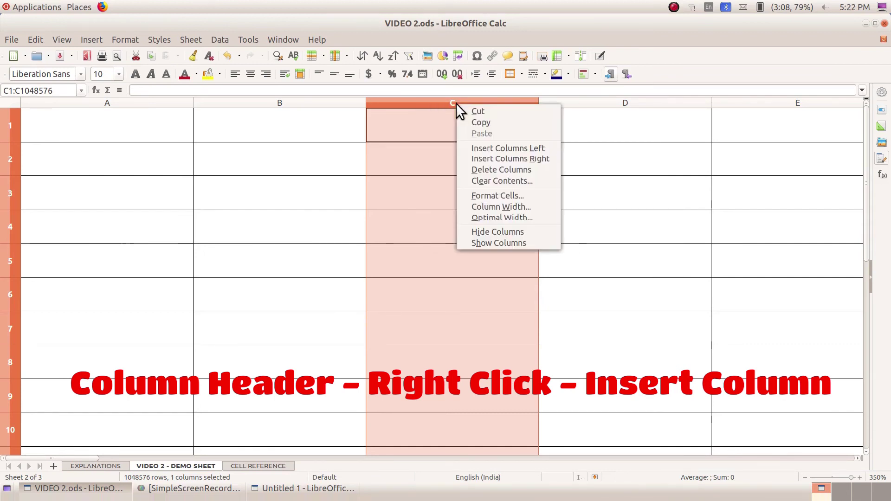
{"action": "left_click", "coordinate": [478, 159]}
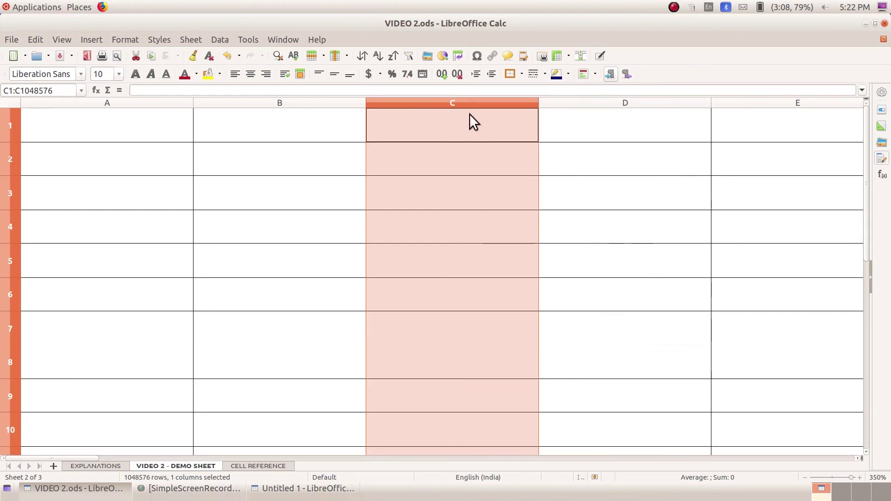
Step: Delete column B from the demo sheet
{"action": "left_click", "coordinate": [223, 102]}
{"action": "right_click", "coordinate": [230, 102]}
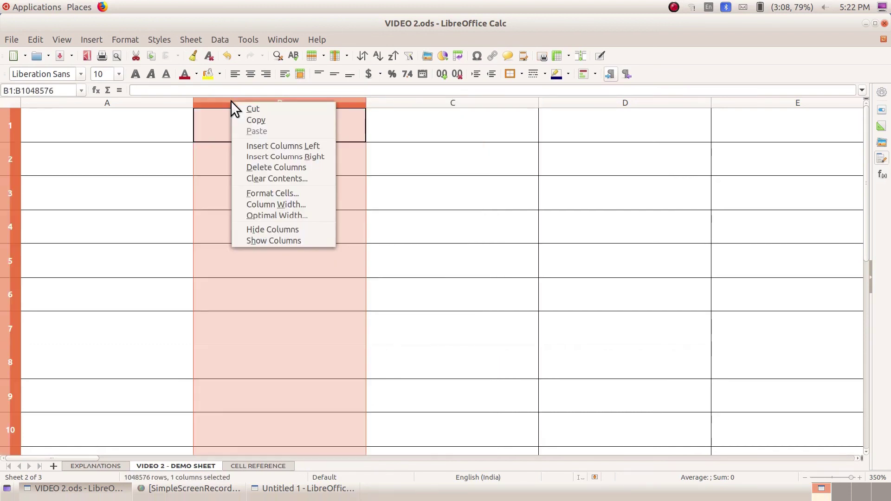
{"action": "left_click", "coordinate": [260, 167]}
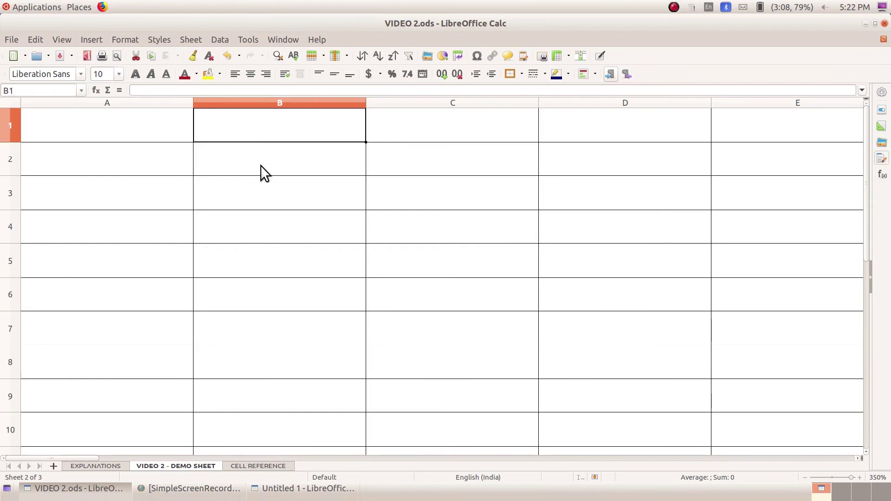
Step: Read the row insertion instructions on the EXPLANATIONS sheet
{"action": "key", "text": "ctrl+Page_Up"}
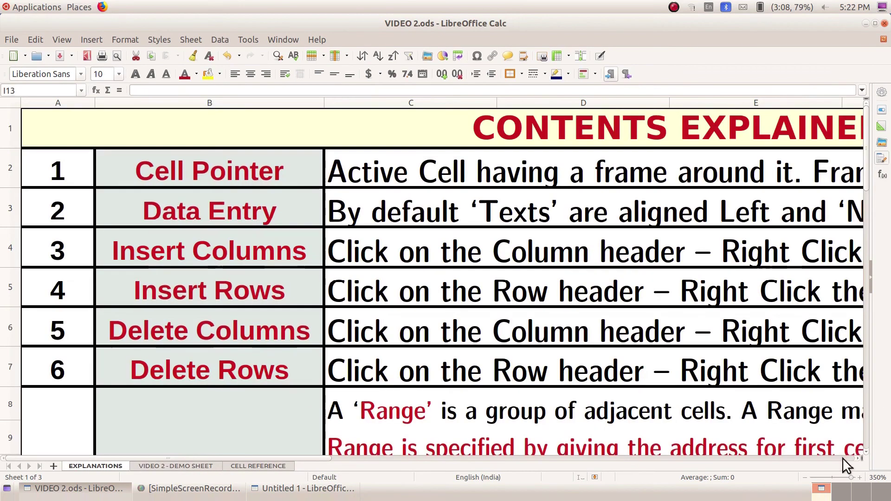
{"action": "left_click", "coordinate": [803, 478]}
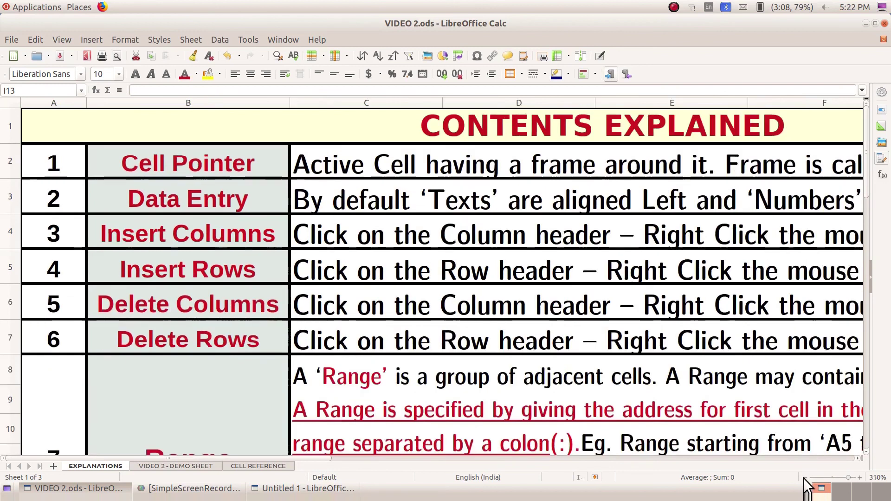
{"action": "left_click", "coordinate": [803, 478]}
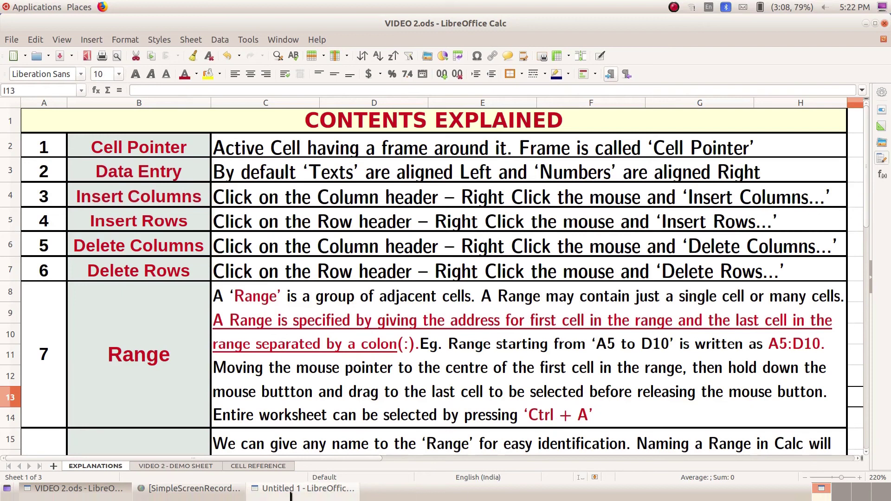
Step: Insert a new row above row 4 on the VIDEO 2 - DEMO SHEET
{"action": "left_click", "coordinate": [170, 463]}
{"action": "right_click", "coordinate": [11, 183]}
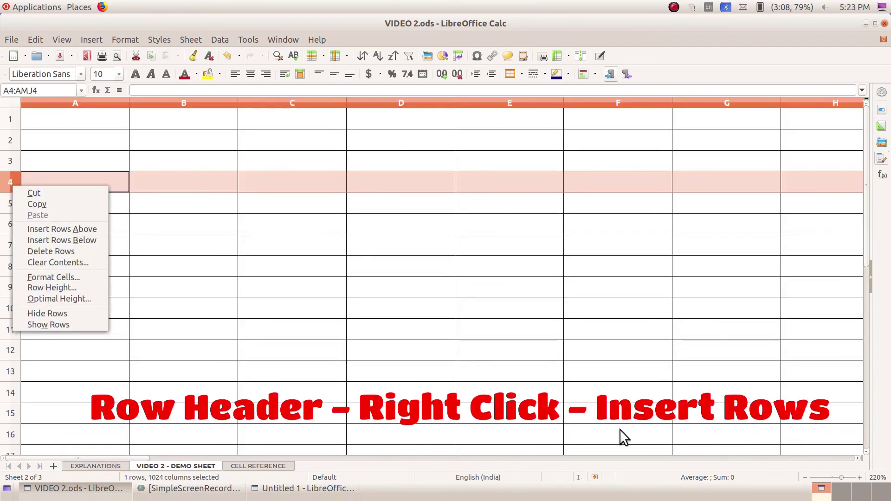
{"action": "left_click", "coordinate": [859, 478]}
{"action": "left_click", "coordinate": [859, 477]}
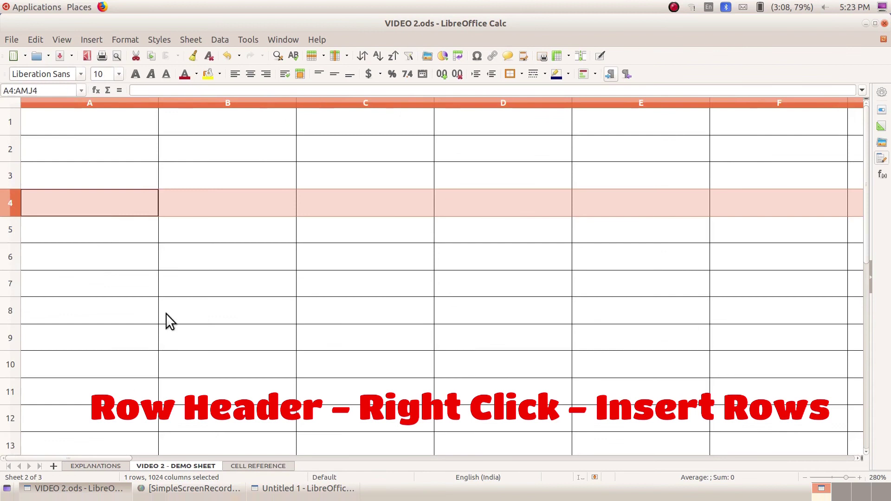
{"action": "right_click", "coordinate": [12, 201]}
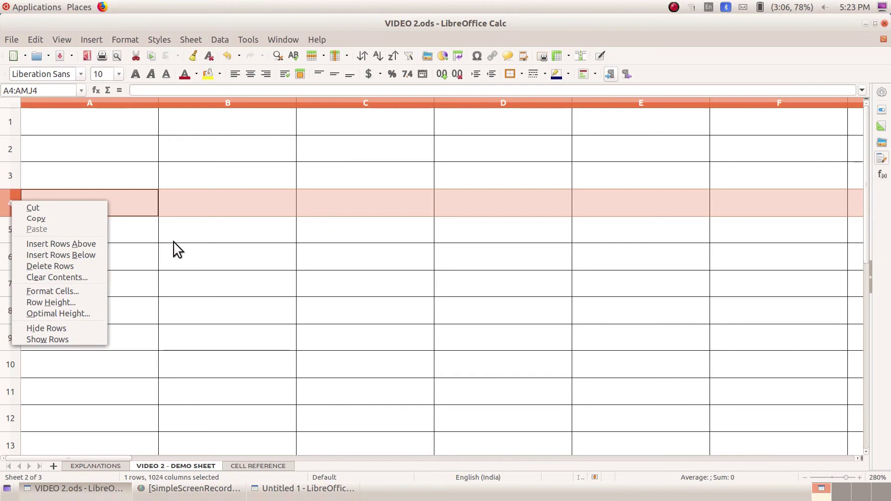
{"action": "left_click", "coordinate": [89, 244]}
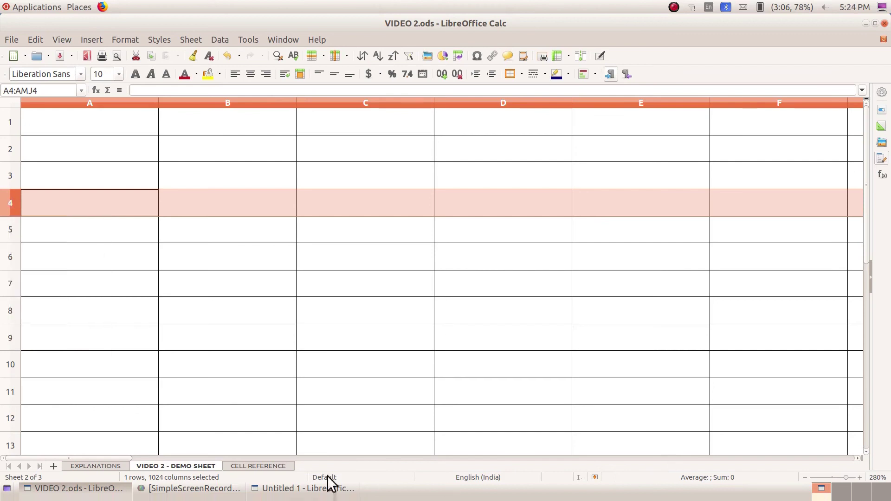
Step: Examine the Range and Naming a Range explanations on the EXPLANATIONS sheet
{"action": "left_click", "coordinate": [804, 477]}
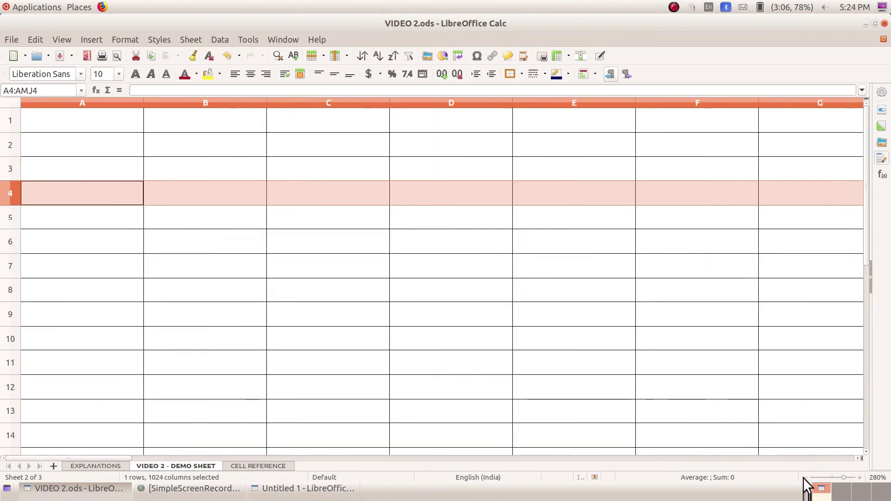
{"action": "left_click", "coordinate": [804, 477]}
{"action": "left_click", "coordinate": [804, 477]}
{"action": "left_click", "coordinate": [804, 477]}
{"action": "left_click", "coordinate": [96, 466]}
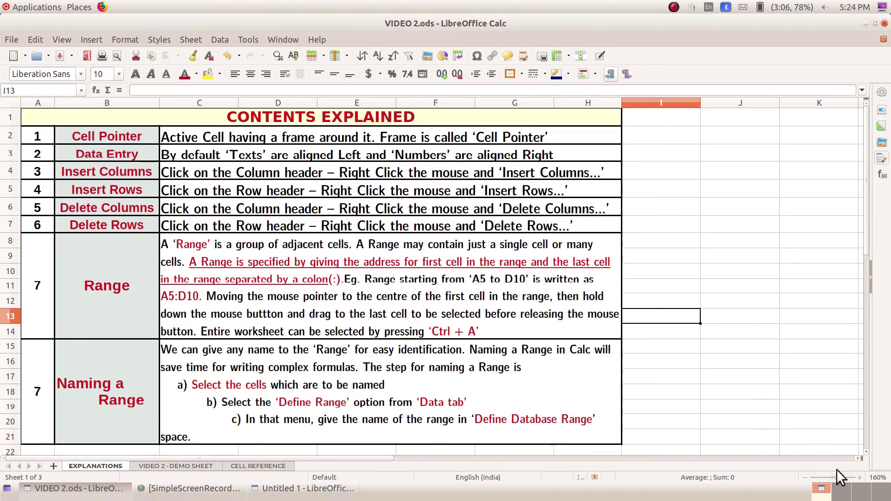
{"action": "left_click", "coordinate": [859, 478]}
{"action": "left_click", "coordinate": [859, 478]}
{"action": "left_click", "coordinate": [859, 477]}
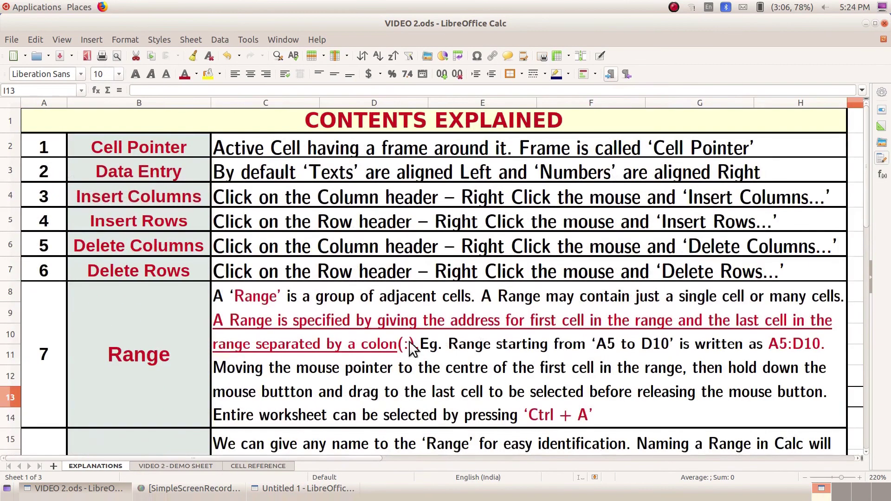
Step: Select the cell range B4:D8 on the VIDEO 2 - DEMO SHEET
{"action": "key", "text": "ctrl+Page_Down"}
{"action": "left_click_drag", "start_coordinate": [158, 184], "coordinate": [399, 256]}
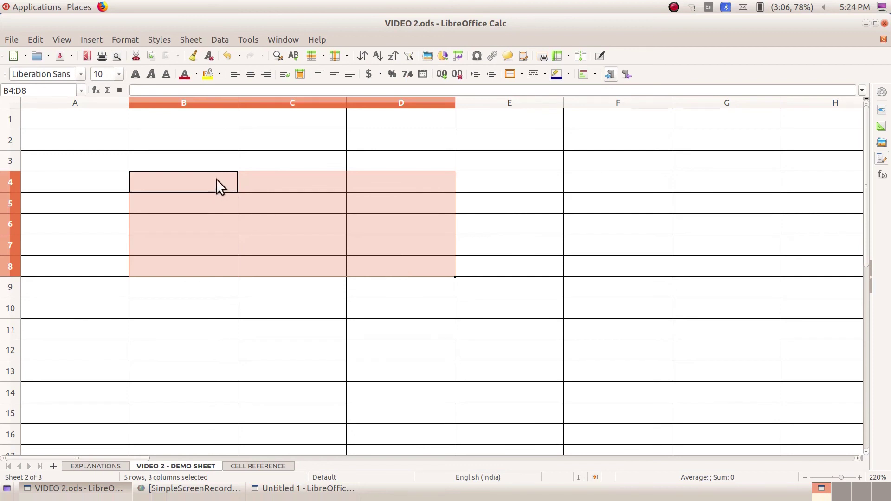
{"action": "left_click_drag", "start_coordinate": [186, 183], "coordinate": [370, 263]}
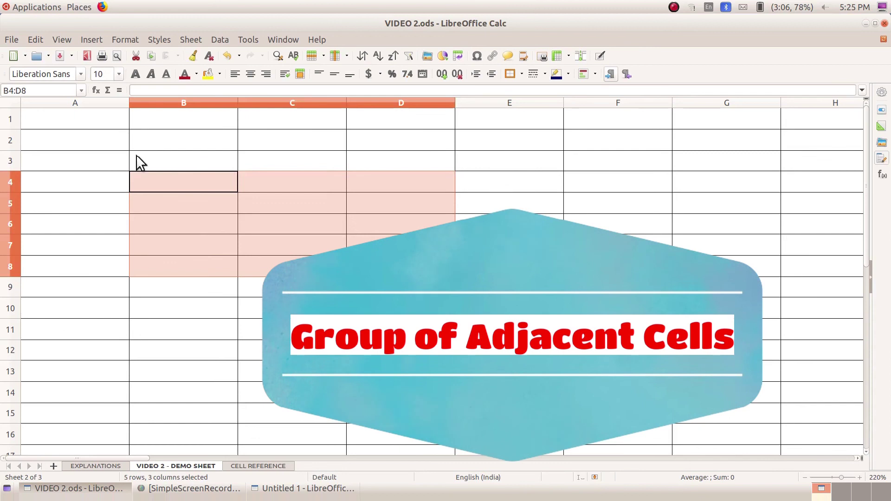
{"action": "left_click_drag", "start_coordinate": [168, 179], "coordinate": [400, 284]}
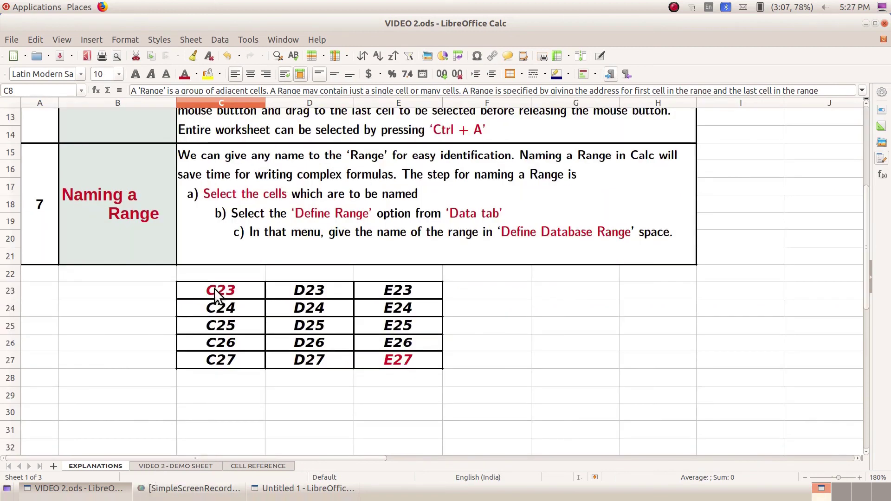
Step: Select the example range C23:E27 below the Naming a Range explanation on the EXPLANATIONS sheet
{"action": "left_click", "coordinate": [194, 285]}
{"action": "left_click_drag", "start_coordinate": [194, 285], "coordinate": [430, 353]}
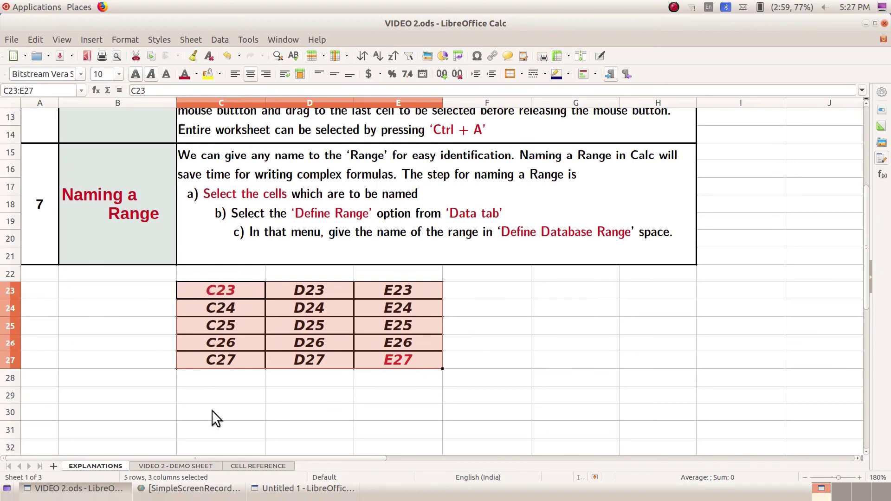
{"action": "left_click_drag", "start_coordinate": [215, 416], "coordinate": [213, 395]}
{"action": "left_click_drag", "start_coordinate": [205, 292], "coordinate": [390, 354]}
{"action": "left_click", "coordinate": [860, 477]}
{"action": "left_click", "coordinate": [860, 478]}
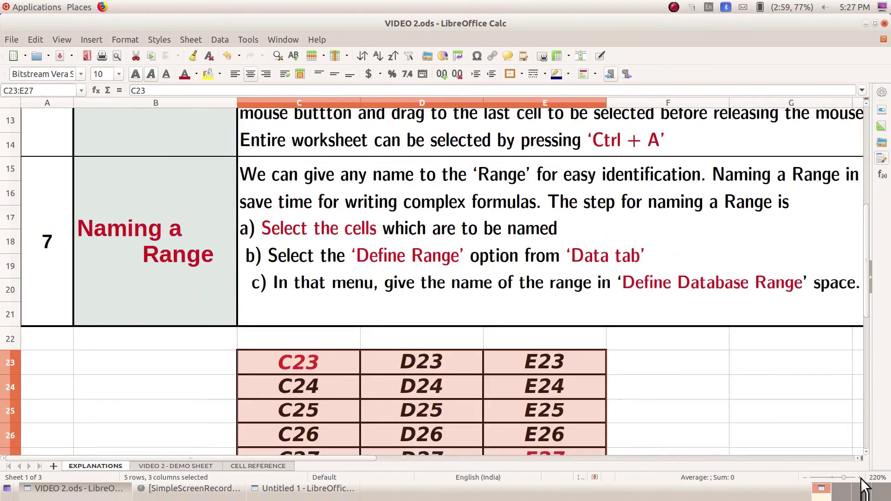
{"action": "left_click_drag", "start_coordinate": [865, 306], "coordinate": [864, 330]}
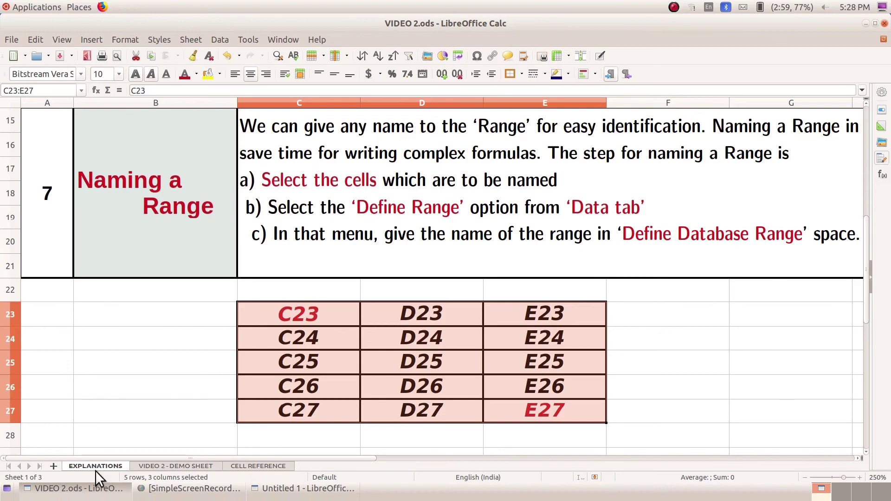
Step: Reselect the example range from its first cell C23 to its last cell E27
{"action": "scroll", "coordinate": [557, 148], "scroll_direction": "down", "scroll_amount": 2}
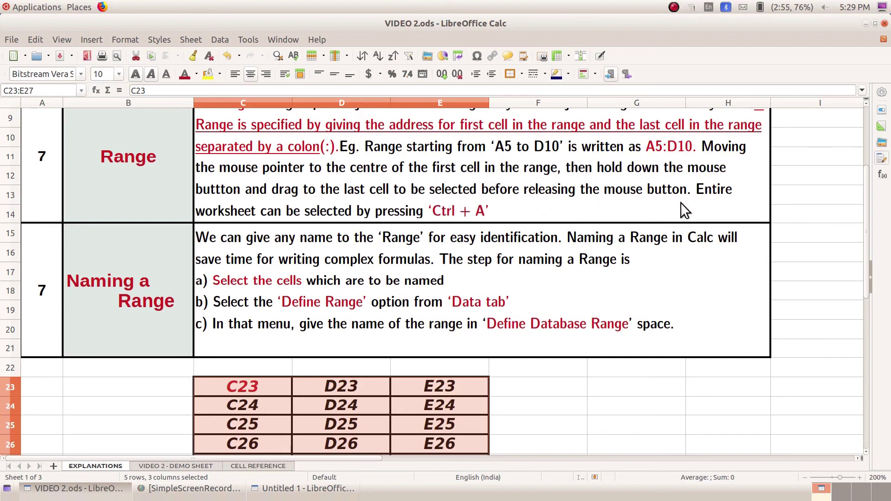
{"action": "scroll", "coordinate": [483, 413], "scroll_direction": "down", "scroll_amount": 1}
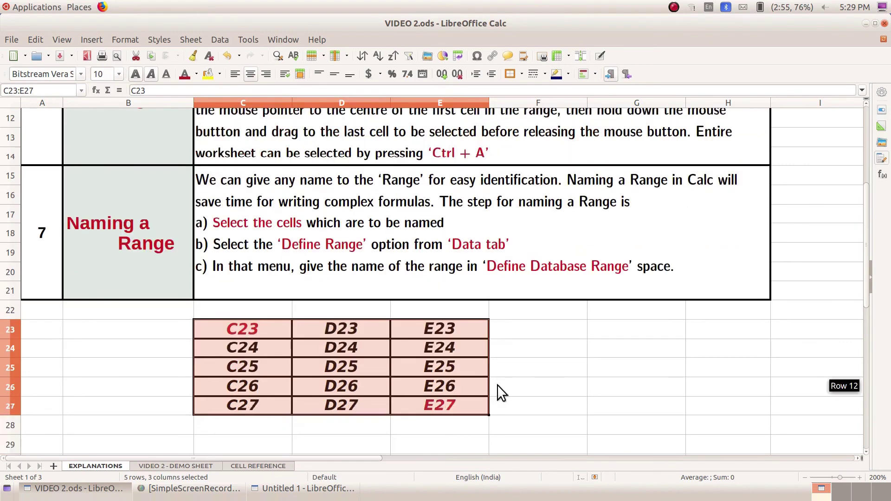
{"action": "scroll", "coordinate": [547, 363], "scroll_direction": "down", "scroll_amount": 1}
{"action": "scroll", "coordinate": [547, 360], "scroll_direction": "up", "scroll_amount": 1}
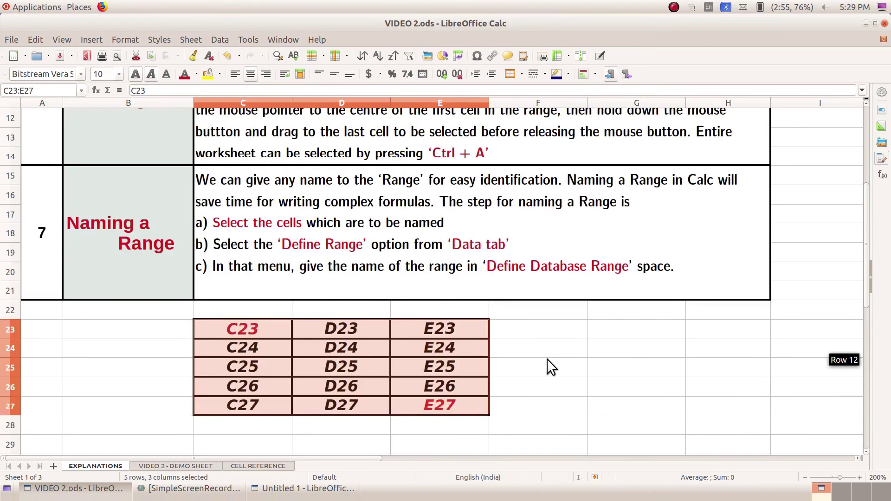
{"action": "left_click", "coordinate": [218, 329]}
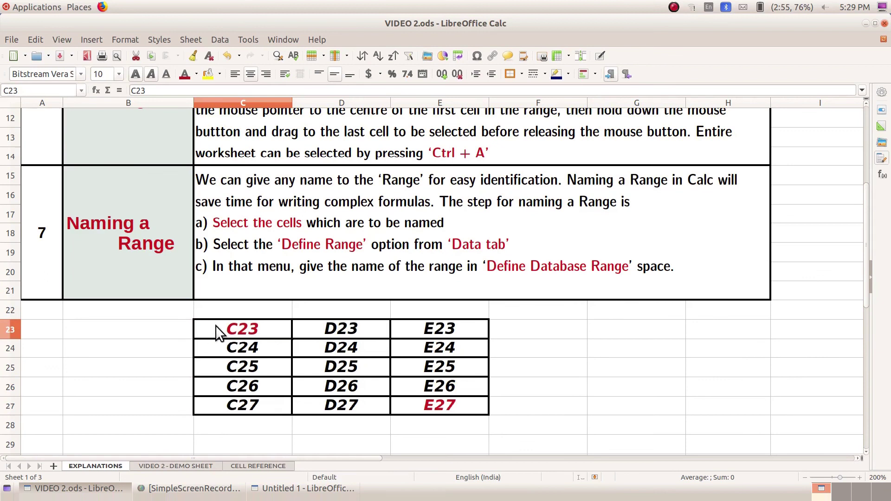
{"action": "left_click_drag", "start_coordinate": [233, 330], "coordinate": [397, 405]}
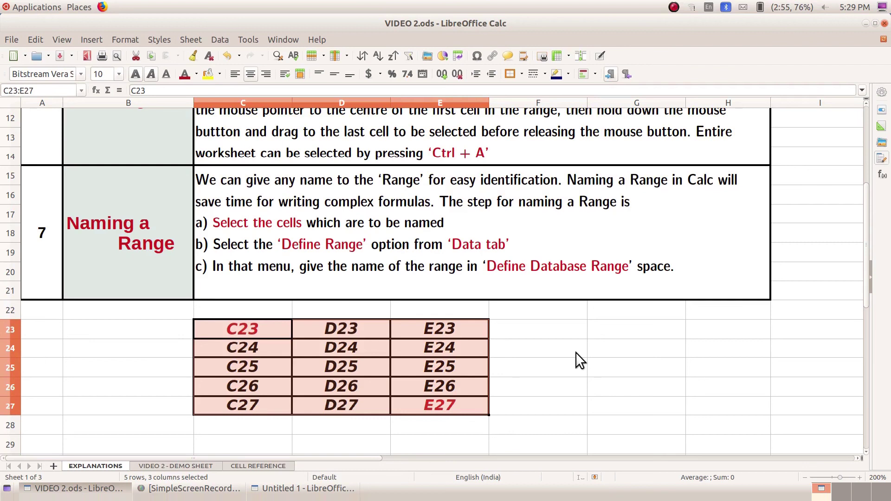
Step: Compare the Range and Naming a Range explanations with the selected example table C23:E27
{"action": "scroll", "coordinate": [575, 352], "scroll_direction": "up", "scroll_amount": 1}
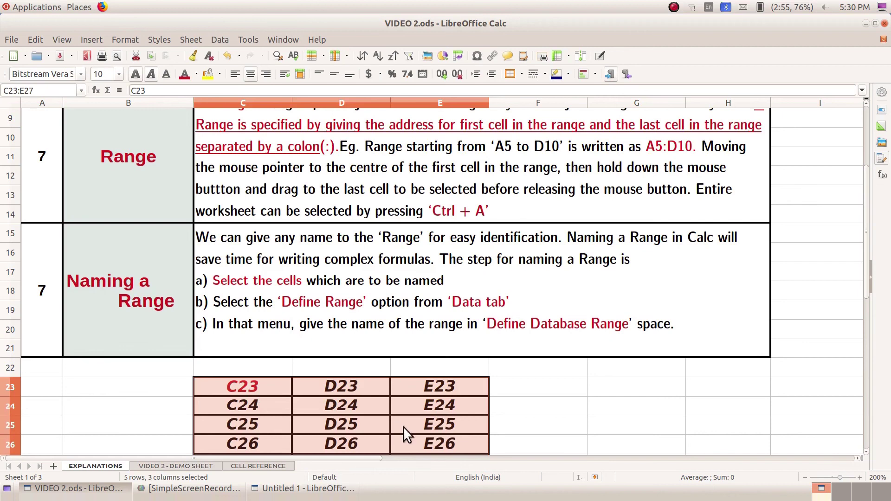
{"action": "scroll", "coordinate": [444, 444], "scroll_direction": "down", "scroll_amount": 1}
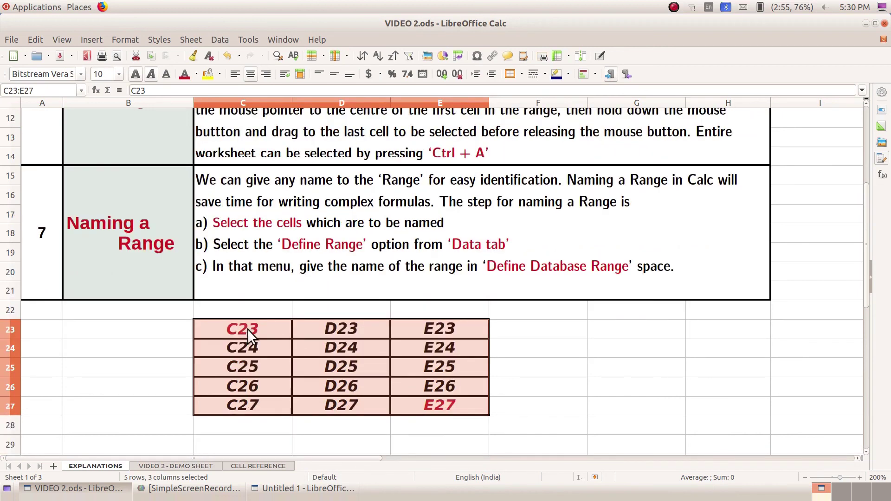
{"action": "scroll", "coordinate": [249, 330], "scroll_direction": "up", "scroll_amount": 1, "text": "ctrl"}
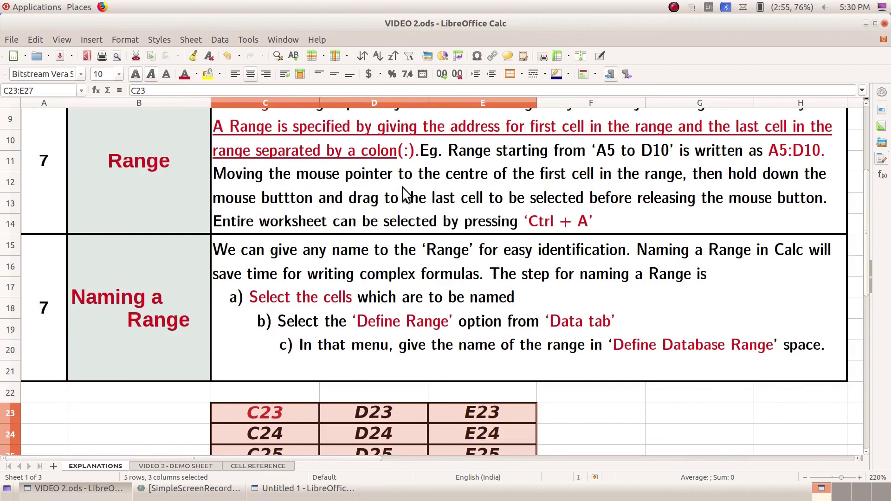
{"action": "scroll", "coordinate": [288, 351], "scroll_direction": "down", "scroll_amount": 1}
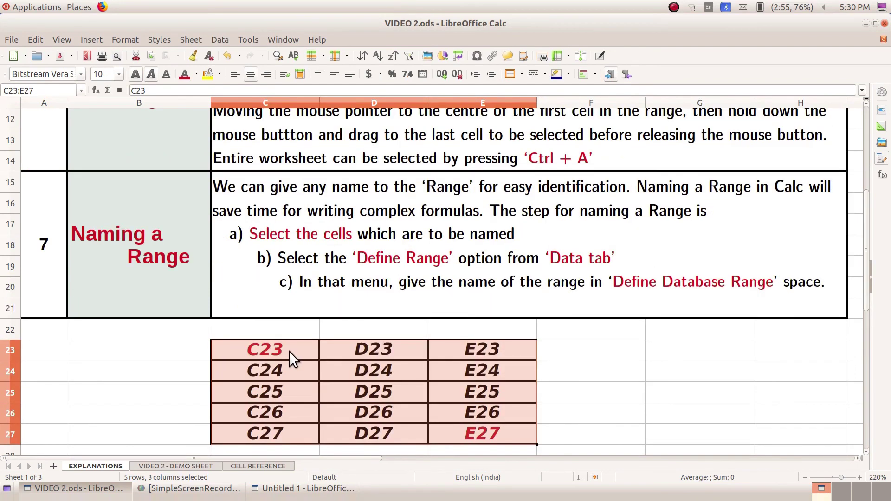
{"action": "scroll", "coordinate": [522, 228], "scroll_direction": "up", "scroll_amount": 1}
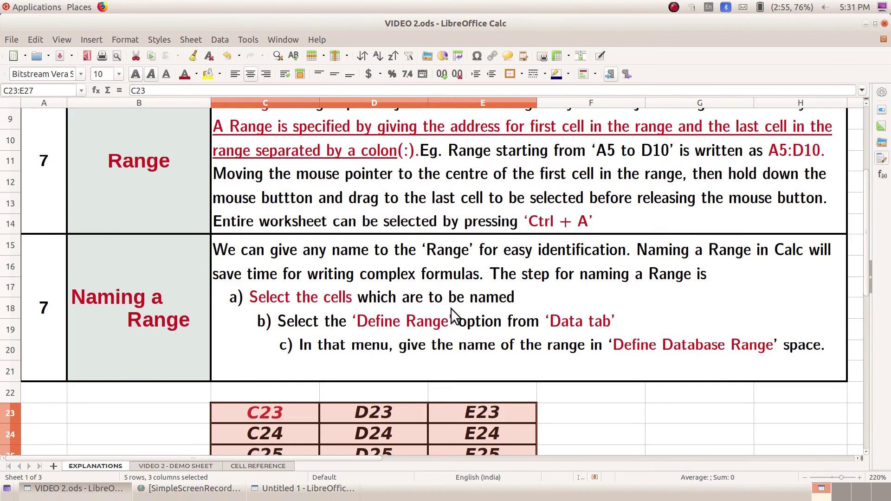
{"action": "scroll", "coordinate": [452, 316], "scroll_direction": "down", "scroll_amount": 1}
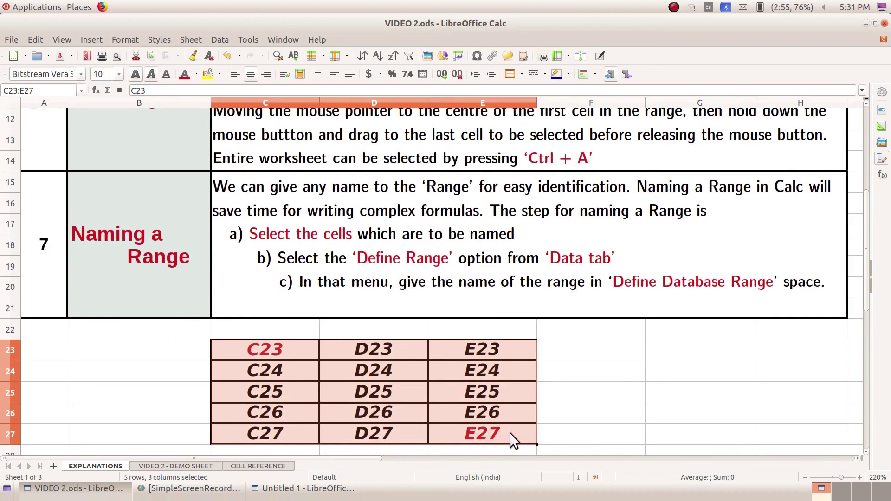
Step: Select all cells of the VIDEO 2 - DEMO SHEET
{"action": "left_click", "coordinate": [181, 465]}
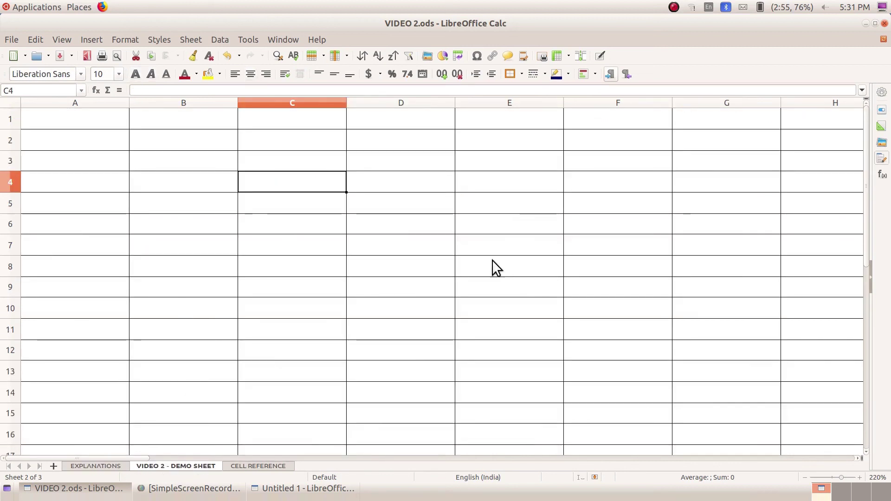
{"action": "key", "text": "ctrl+a"}
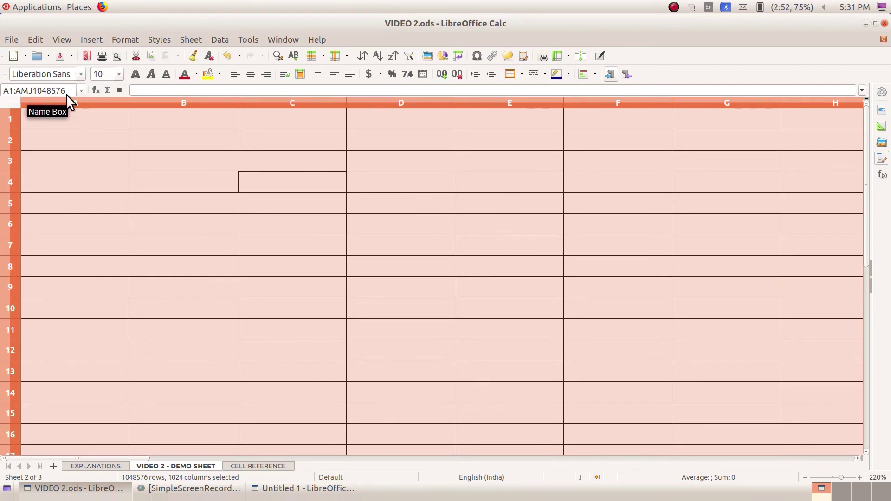
Step: Define cells C23:E27 on the EXPLANATIONS sheet as a database range named SALARY
{"action": "left_click", "coordinate": [99, 467]}
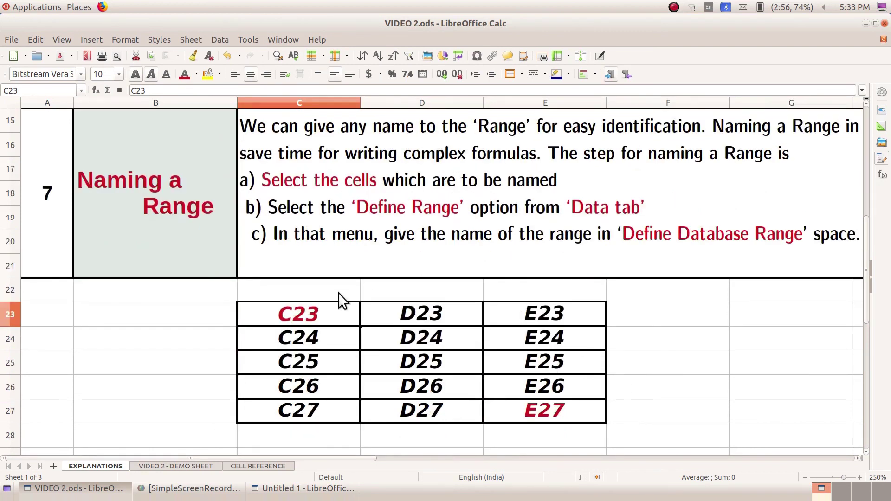
{"action": "left_click_drag", "start_coordinate": [256, 310], "coordinate": [597, 419]}
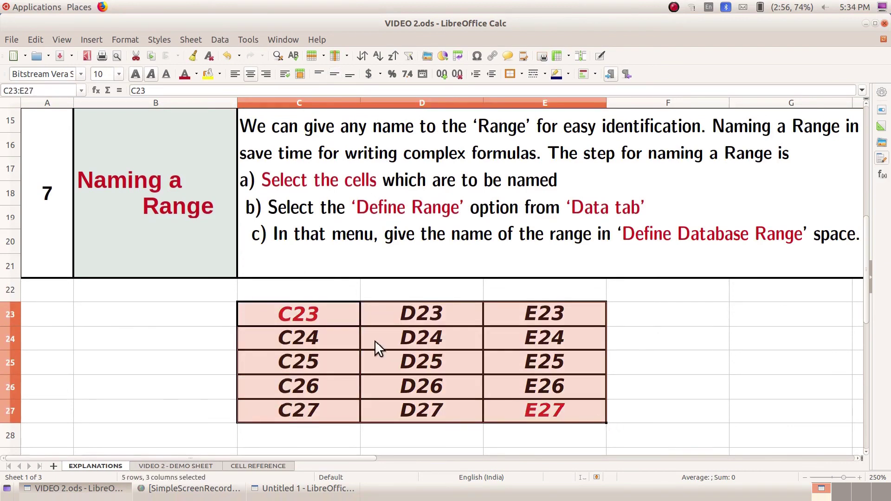
{"action": "left_click", "coordinate": [140, 372]}
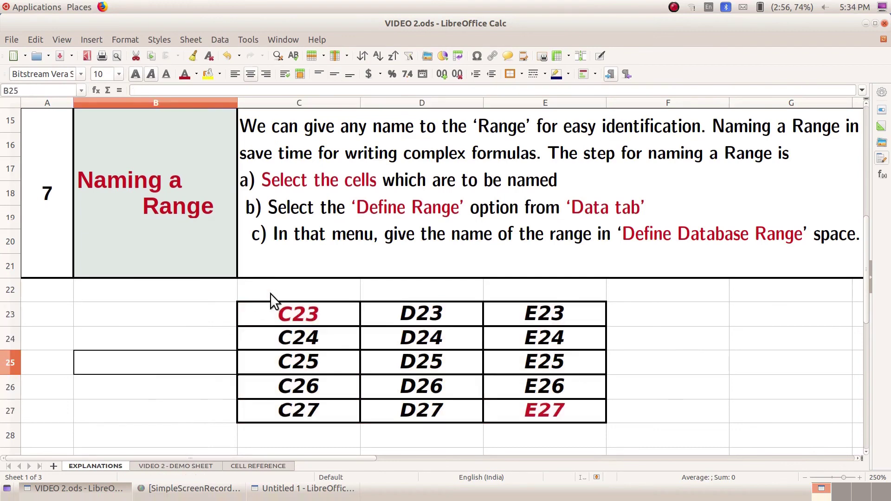
{"action": "left_click", "coordinate": [277, 317]}
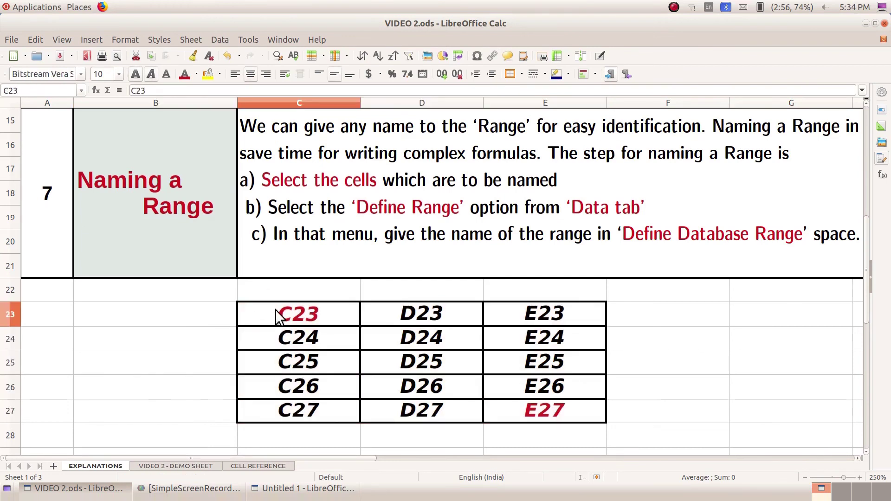
{"action": "left_click_drag", "start_coordinate": [277, 317], "coordinate": [553, 410]}
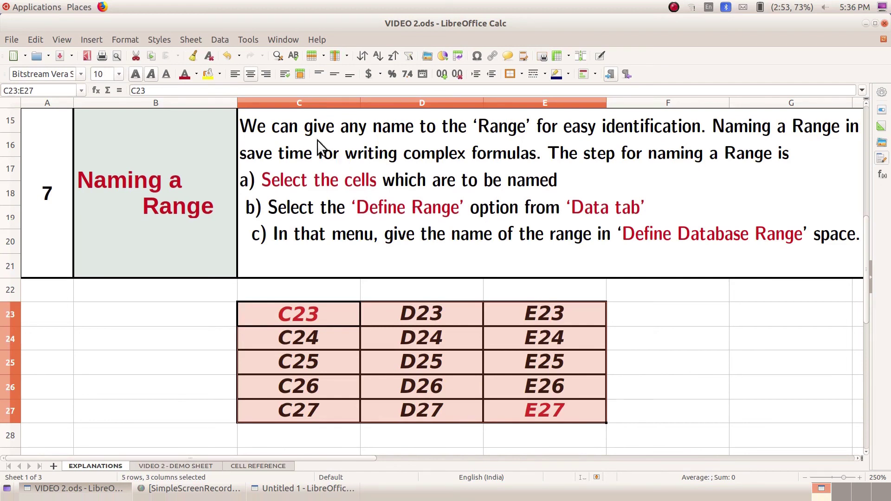
{"action": "left_click", "coordinate": [220, 40]}
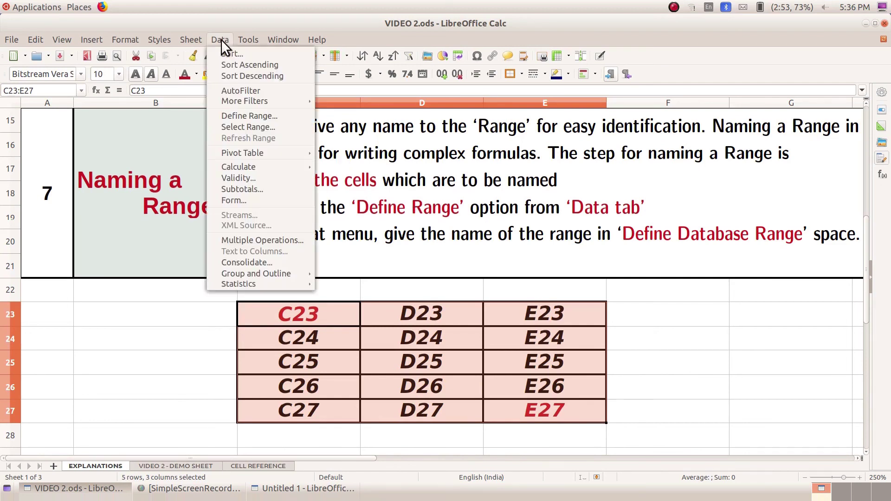
{"action": "left_click", "coordinate": [230, 115]}
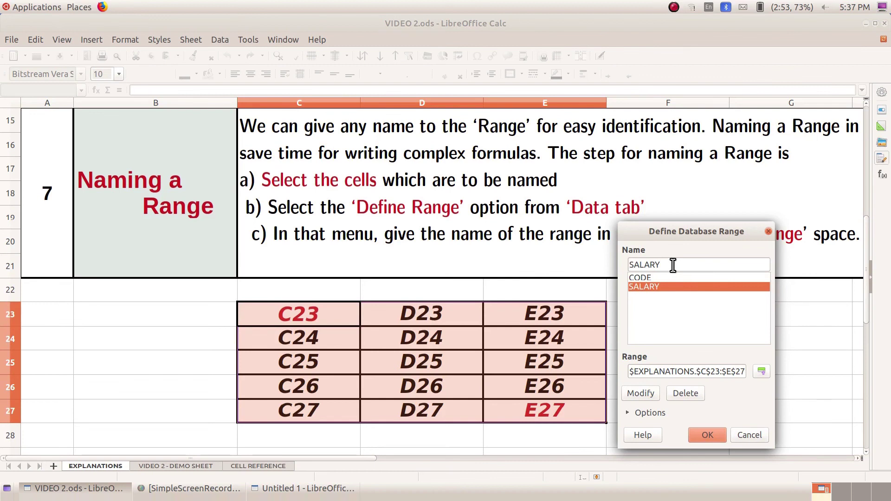
{"action": "left_click", "coordinate": [717, 434]}
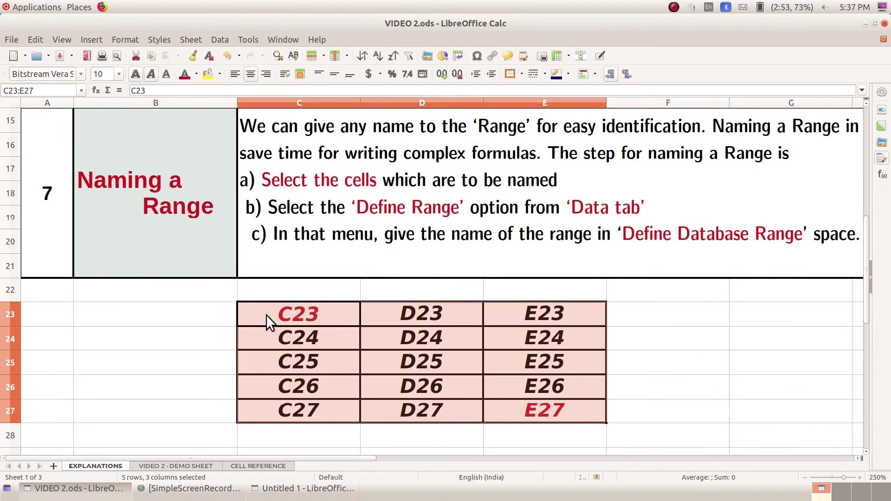
Step: Reselect C23:E27 and check its SALARY name in the Define Database Range settings
{"action": "left_click", "coordinate": [197, 324]}
{"action": "left_click_drag", "start_coordinate": [293, 305], "coordinate": [534, 411]}
{"action": "left_click", "coordinate": [219, 39]}
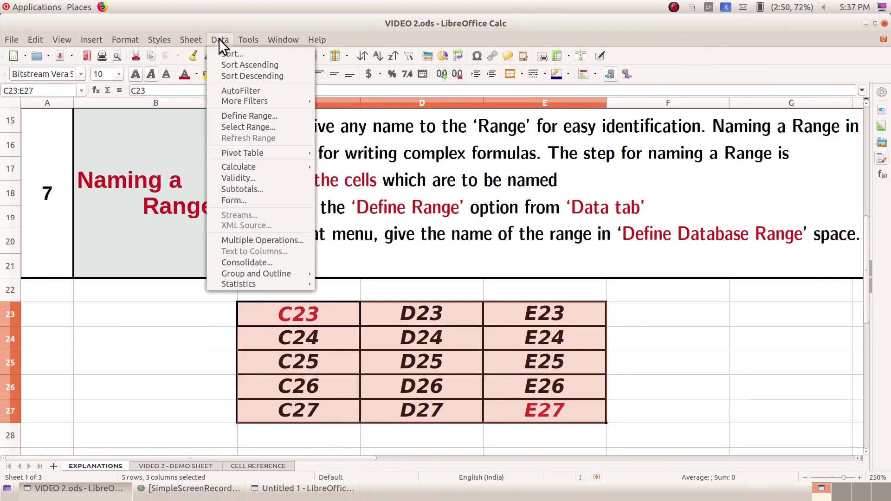
{"action": "left_click", "coordinate": [243, 115]}
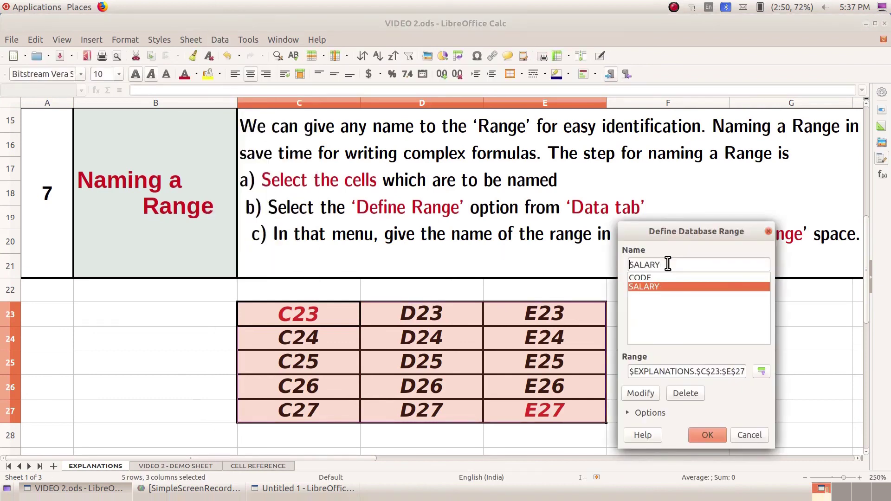
{"action": "left_click", "coordinate": [708, 430]}
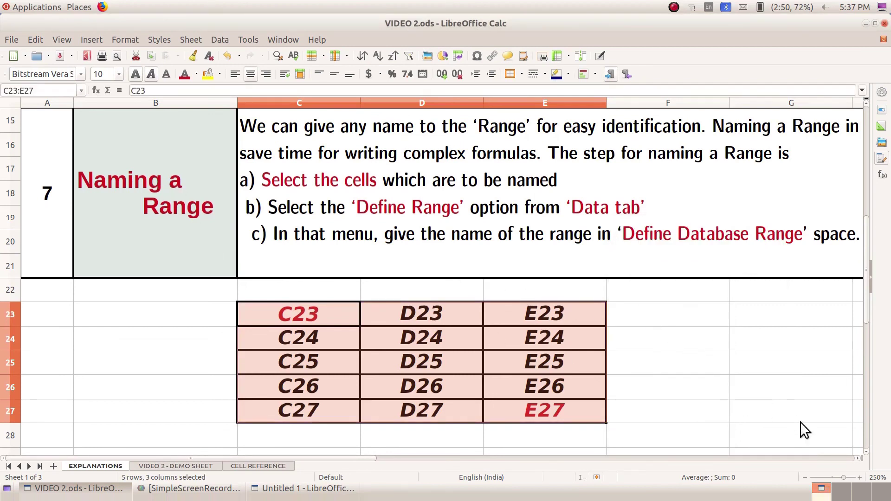
{"action": "left_click", "coordinate": [804, 477]}
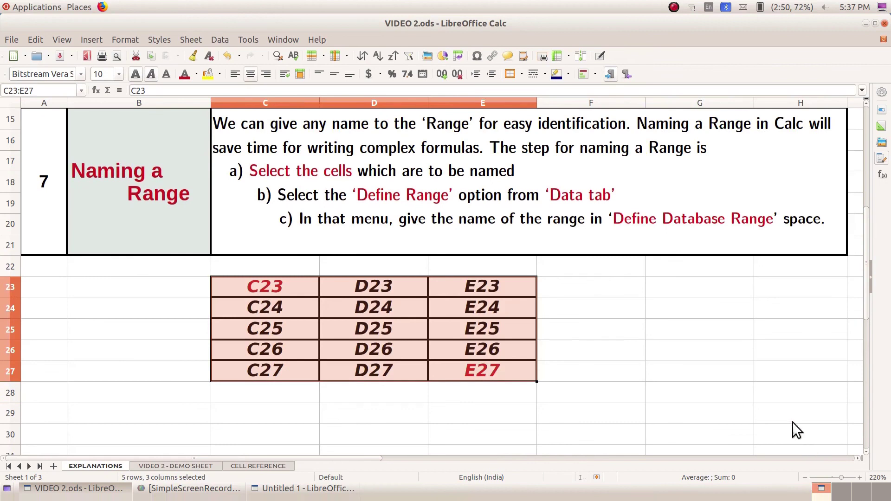
{"action": "scroll", "coordinate": [792, 422], "scroll_direction": "up", "scroll_amount": 1}
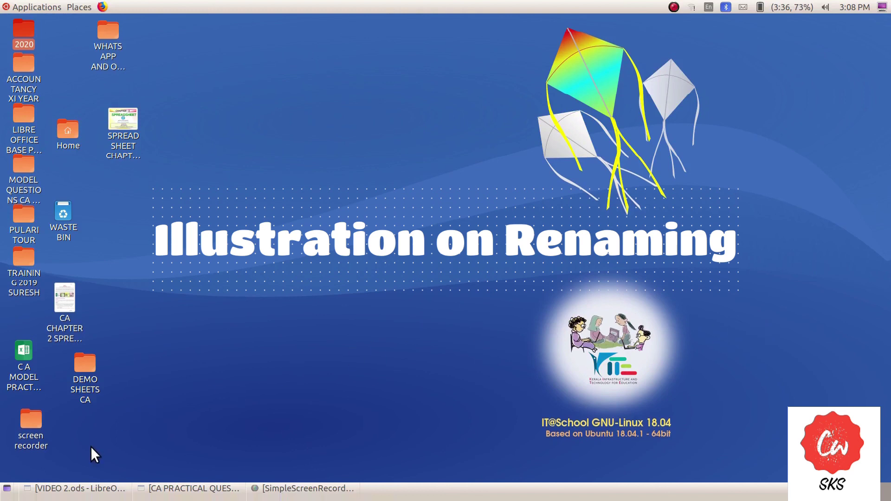
Step: Switch from the desktop to the open VIDEO 2.ods spreadsheet
{"action": "left_click", "coordinate": [57, 488]}
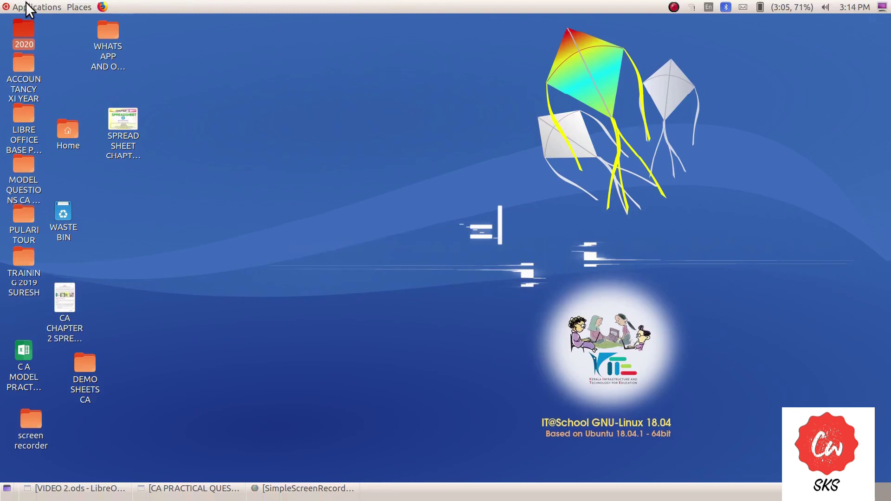
Step: Launch LibreOffice Calc from the Office applications to start a blank spreadsheet
{"action": "left_click", "coordinate": [26, 7]}
{"action": "mouse_move", "coordinate": [47, 118]}
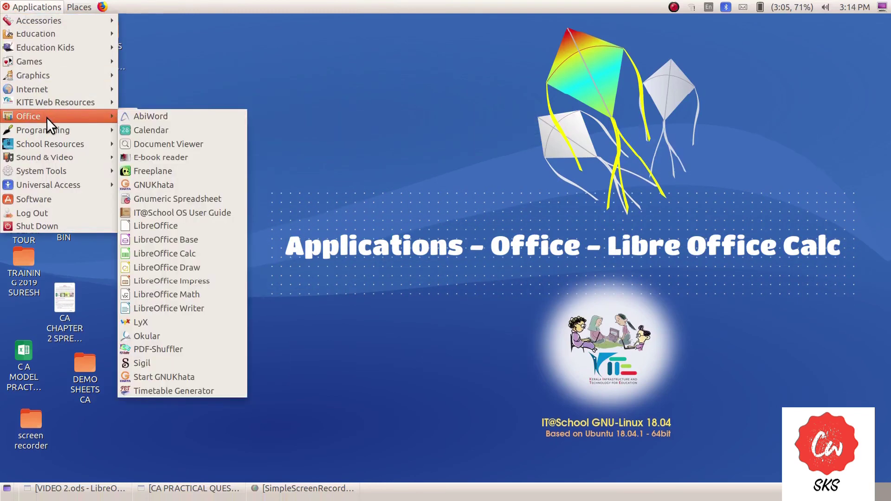
{"action": "left_click", "coordinate": [166, 255]}
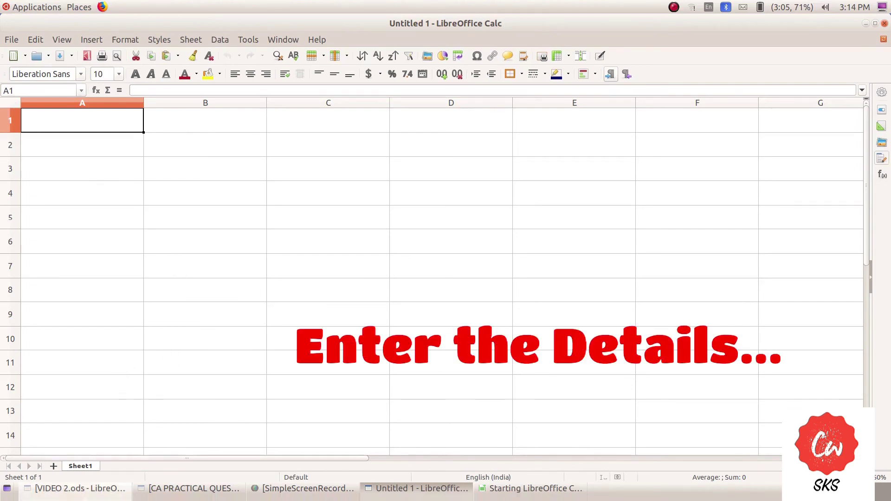
Step: Switch from the blank spreadsheet to the VIDEO 2.ods window
{"action": "left_click", "coordinate": [74, 488]}
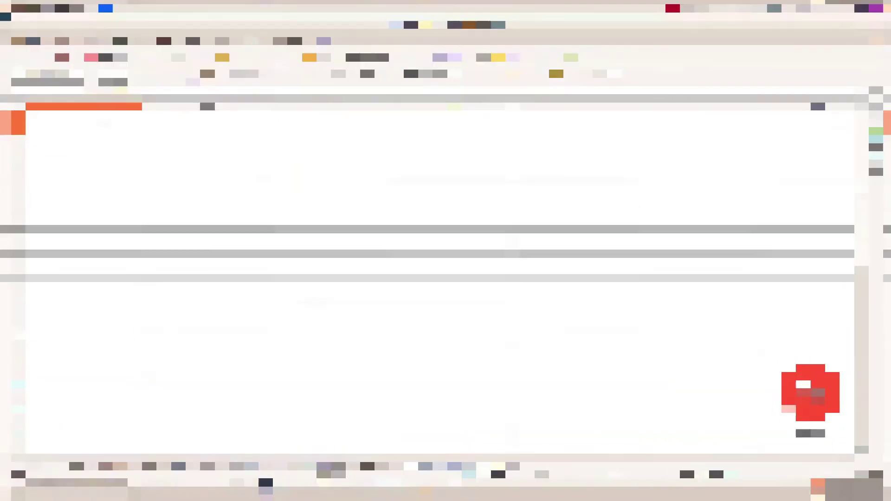
Step: Merge and centre cells A1:D1 and enter the title "AFIFA TRADERS – EMPLOYEES STATEMENT"
{"action": "left_click_drag", "start_coordinate": [60, 124], "coordinate": [436, 124]}
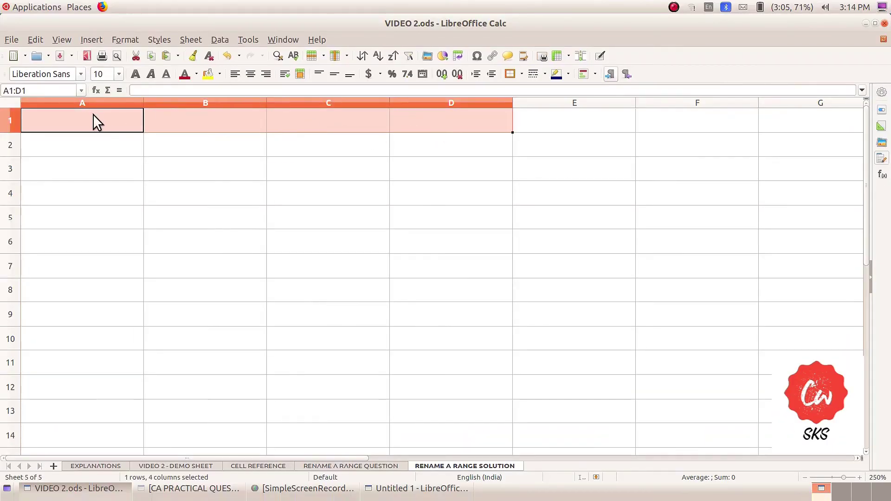
{"action": "left_click", "coordinate": [300, 74]}
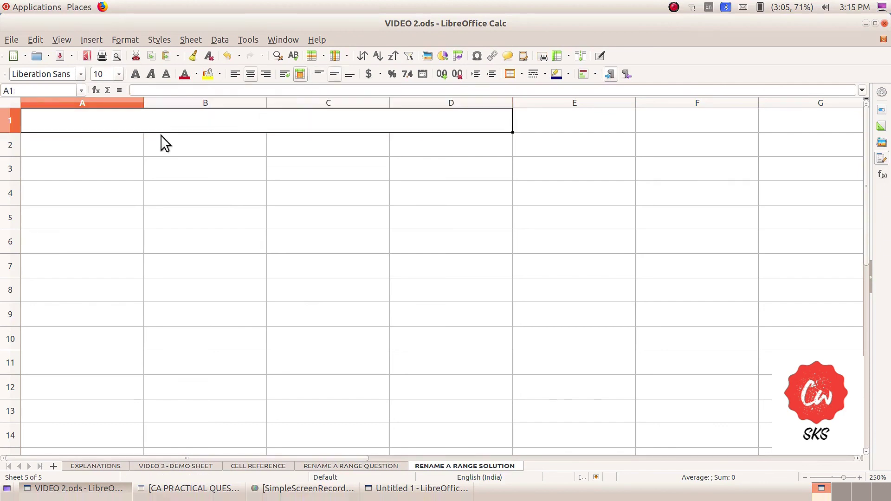
{"action": "type", "text": "AFIFA"}
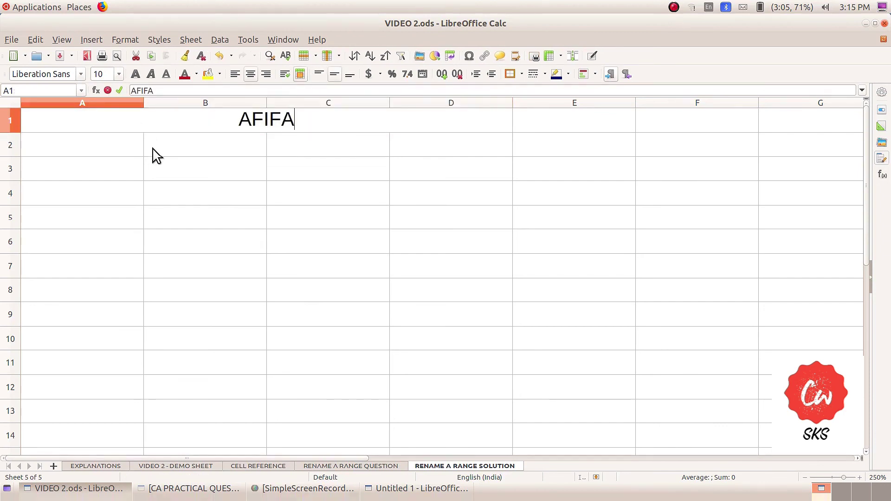
{"action": "type", "text": " TRADERS - E"}
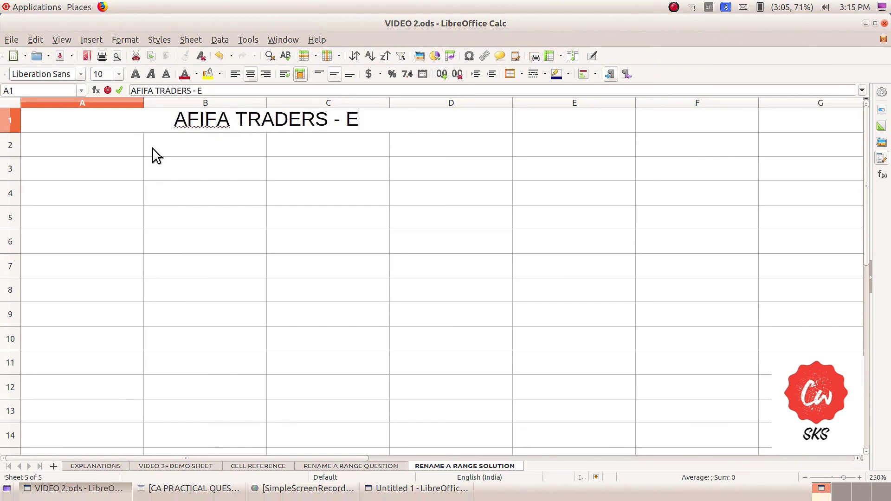
{"action": "type", "text": "MPLOYEES STATEMENT"}
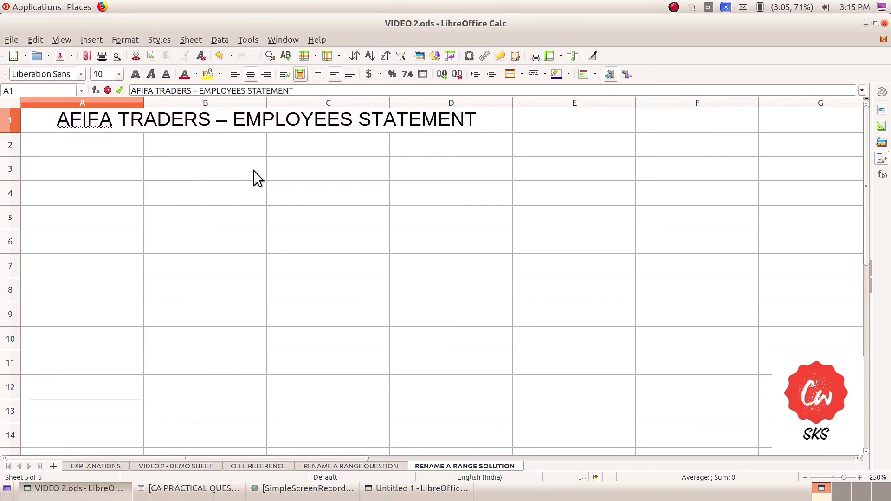
{"action": "key", "text": "Return"}
Step: Enter the headings EMP NAME, DESIGNATION and MONTHLY SALARY in A2:C2, and widen columns B and C to fit them
{"action": "type", "text": "EMP NAME"}
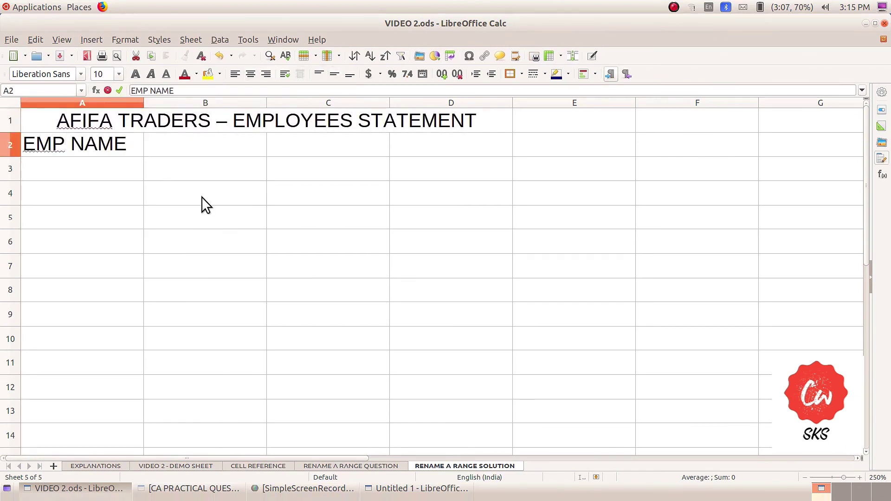
{"action": "key", "text": "Tab"}
{"action": "type", "text": "DESIGNATION"}
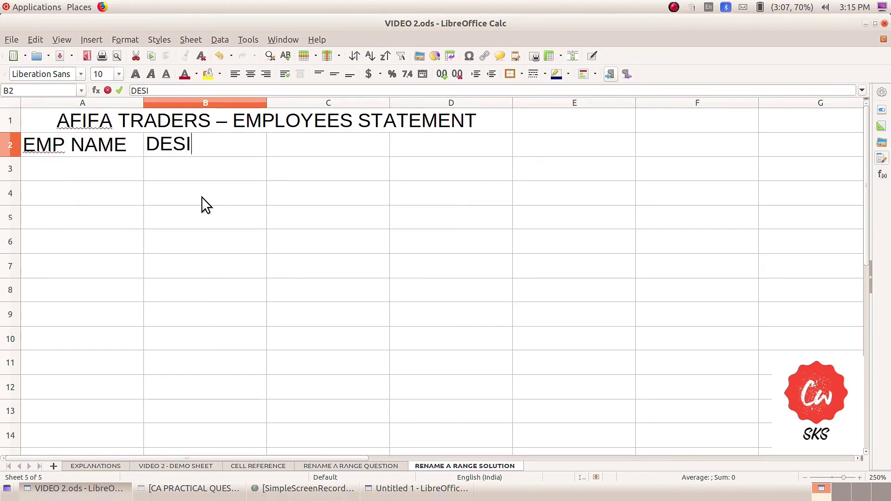
{"action": "left_click_drag", "start_coordinate": [267, 103], "coordinate": [289, 104]}
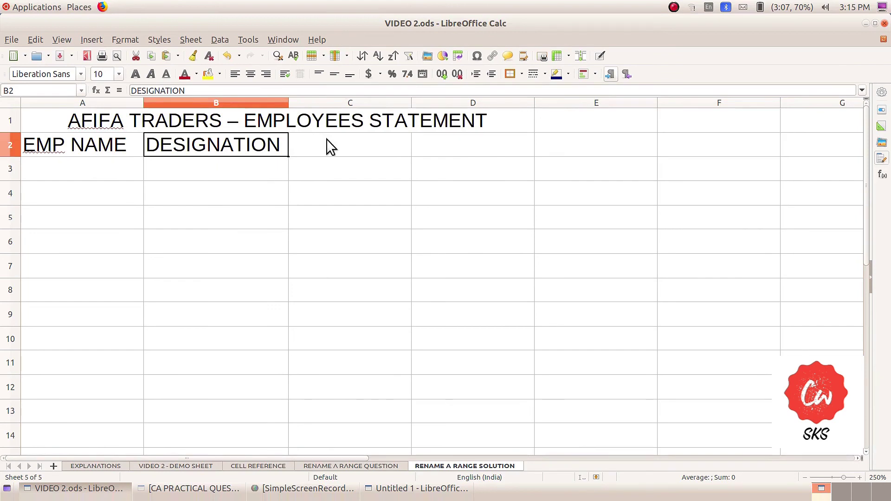
{"action": "left_click", "coordinate": [330, 145]}
{"action": "type", "text": "MONTHLY SALARY"}
{"action": "key", "text": "Return"}
{"action": "left_click_drag", "start_coordinate": [411, 103], "coordinate": [473, 104]}
Step: Set the headings in A2:C2 to font size 9 and centre them horizontally
{"action": "left_click_drag", "start_coordinate": [80, 145], "coordinate": [392, 153]}
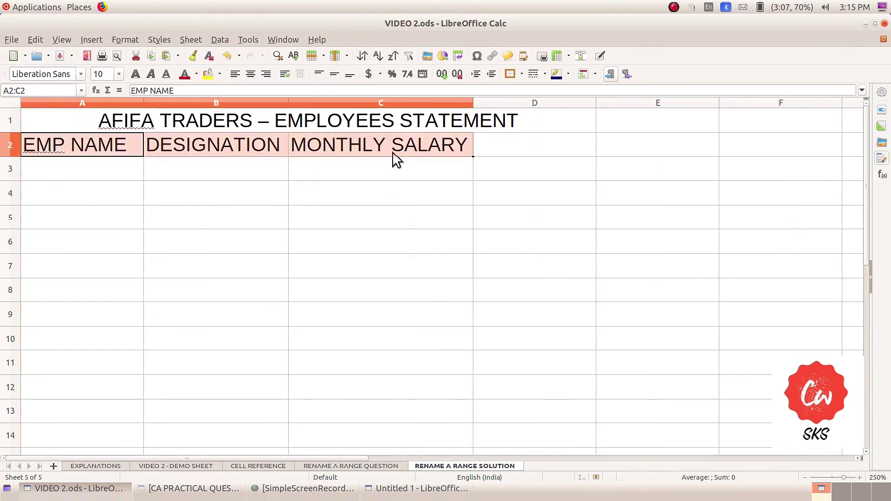
{"action": "left_click", "coordinate": [119, 74]}
{"action": "left_click", "coordinate": [97, 115]}
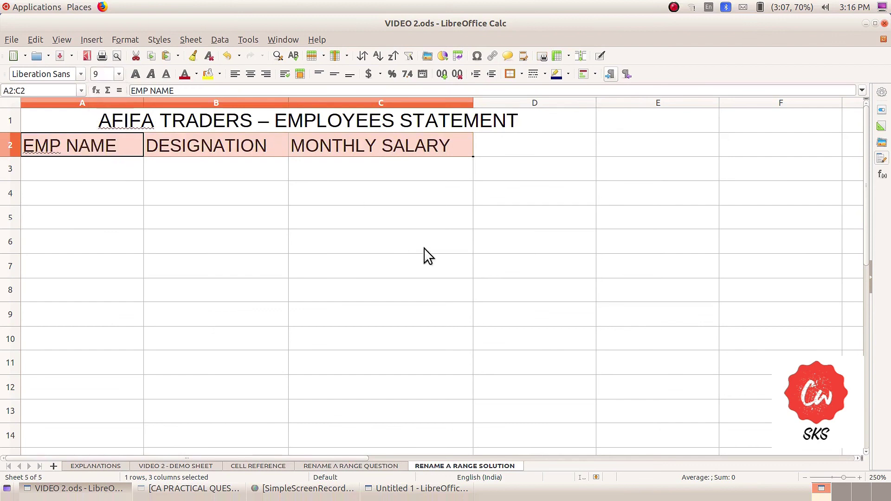
{"action": "left_click", "coordinate": [250, 74]}
{"action": "left_click", "coordinate": [534, 290]}
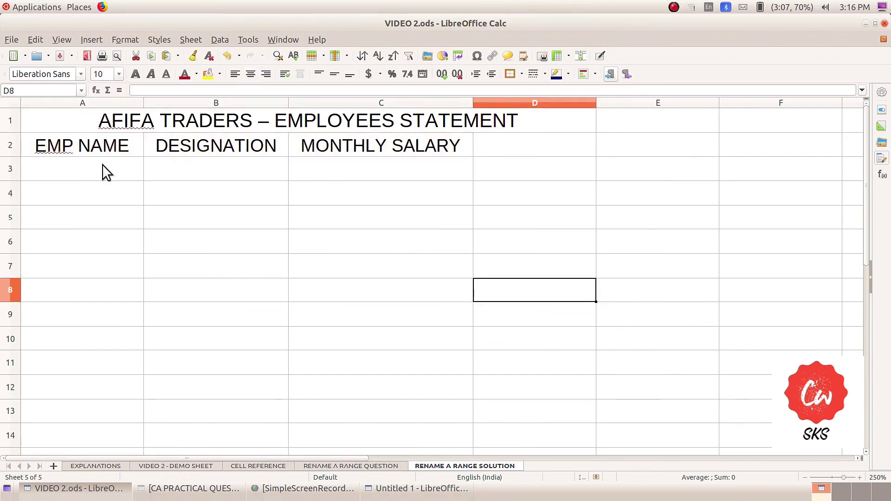
Step: Enter the six employees' names from the question table in cells A3 to A8
{"action": "left_click", "coordinate": [107, 172]}
{"action": "type", "text": "Rajan"}
{"action": "key", "text": "Return"}
{"action": "type", "text": "Sajan"}
{"action": "key", "text": "Return"}
{"action": "type", "text": "Jy"}
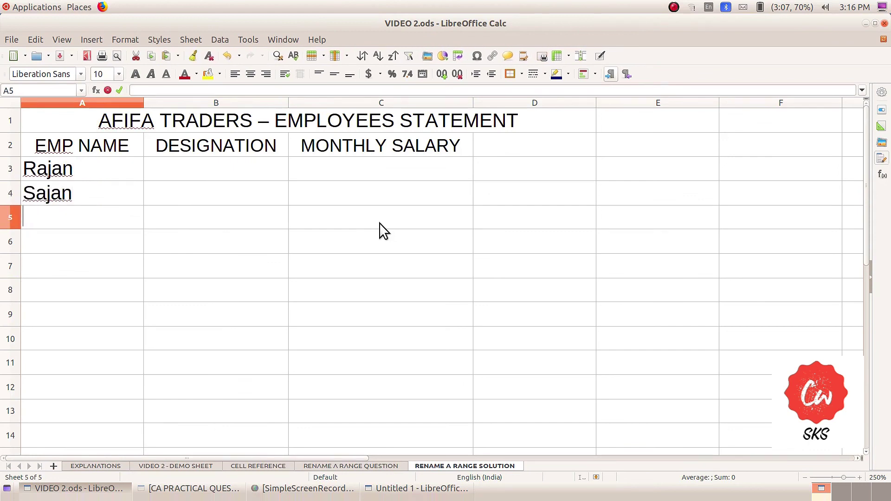
{"action": "type", "text": "othi"}
{"action": "key", "text": "Return"}
{"action": "type", "text": "Anees"}
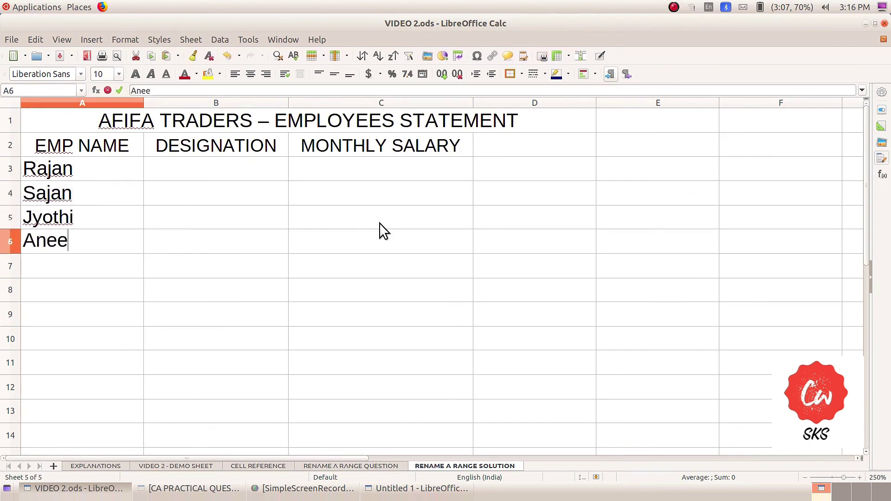
{"action": "key", "text": "Return"}
{"action": "type", "text": "Vinod"}
{"action": "key", "text": "Return"}
{"action": "type", "text": "Arathy"}
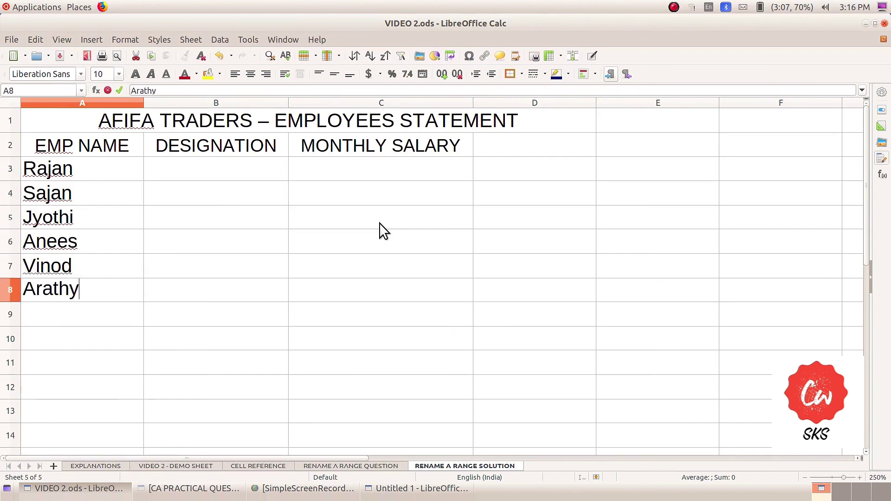
Step: Enter the designations HRM, AO, FM, MM, MM and FM in B3:B8, consulting the RENAME A RANGE QUESTION sheet
{"action": "left_click", "coordinate": [226, 173]}
{"action": "type", "text": "HRM"}
{"action": "key", "text": "Return"}
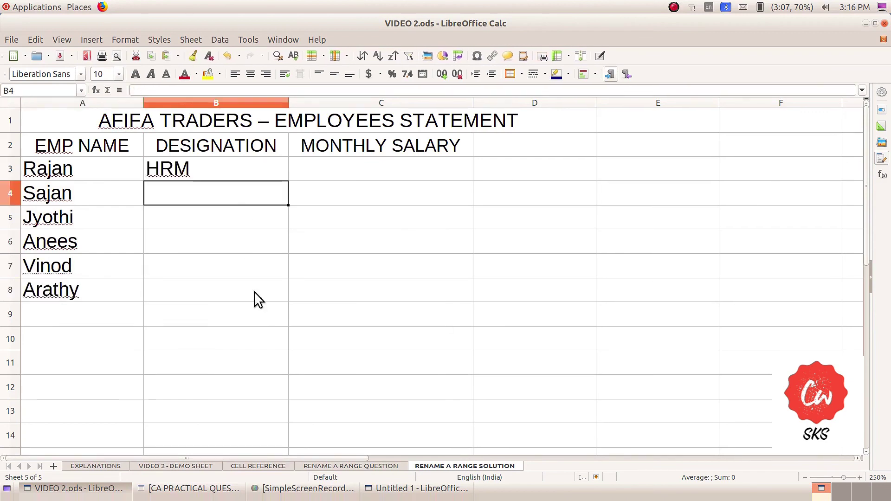
{"action": "type", "text": "AO"}
{"action": "key", "text": "Return"}
{"action": "type", "text": "FM"}
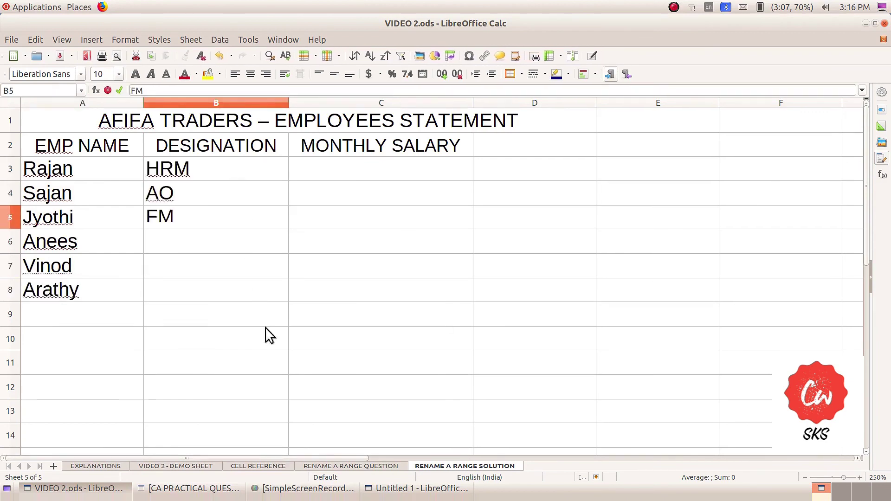
{"action": "left_click", "coordinate": [349, 465]}
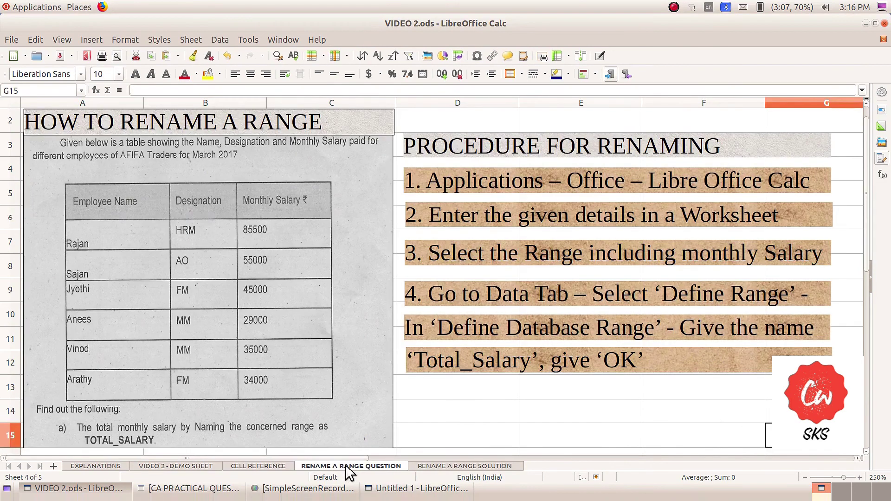
{"action": "left_click", "coordinate": [458, 466]}
{"action": "left_click", "coordinate": [172, 235]}
{"action": "type", "text": "MM"}
{"action": "key", "text": "Return"}
{"action": "type", "text": "MM"}
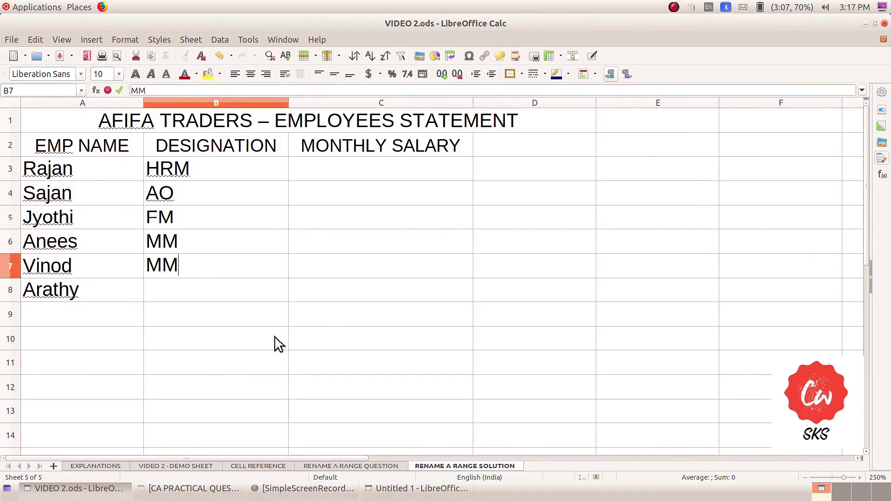
{"action": "key", "text": "Return"}
{"action": "type", "text": "FM"}
Step: Enter the monthly salaries 85500, 55000, 45000, 29000, 35000 and 34000 in cells C3 to C8
{"action": "left_click", "coordinate": [385, 170]}
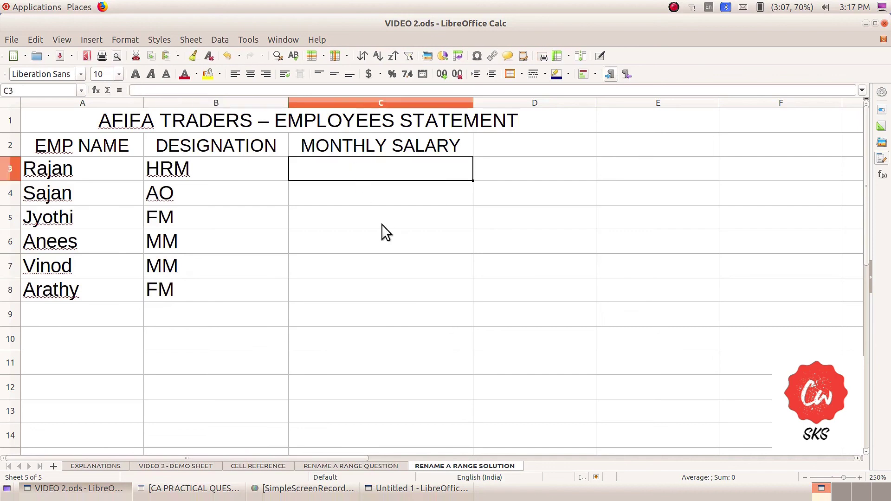
{"action": "type", "text": "85500"}
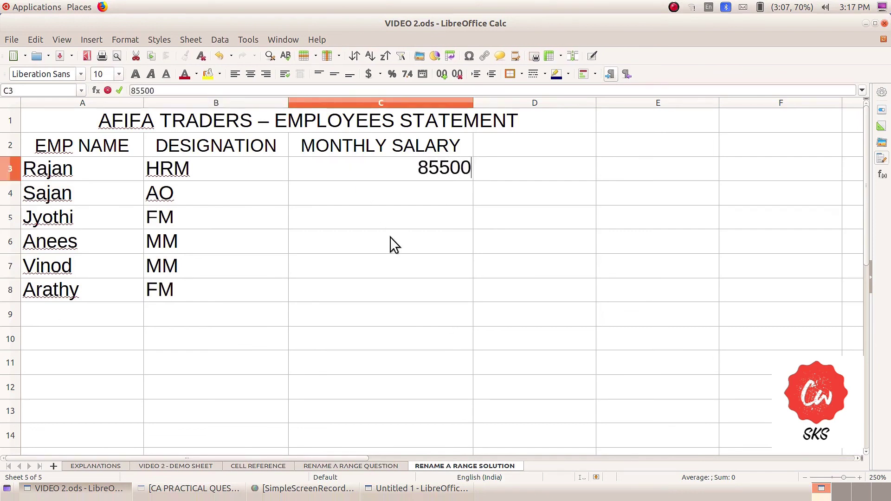
{"action": "key", "text": "Return"}
{"action": "type", "text": "55000"}
{"action": "key", "text": "Return"}
{"action": "type", "text": "45000"}
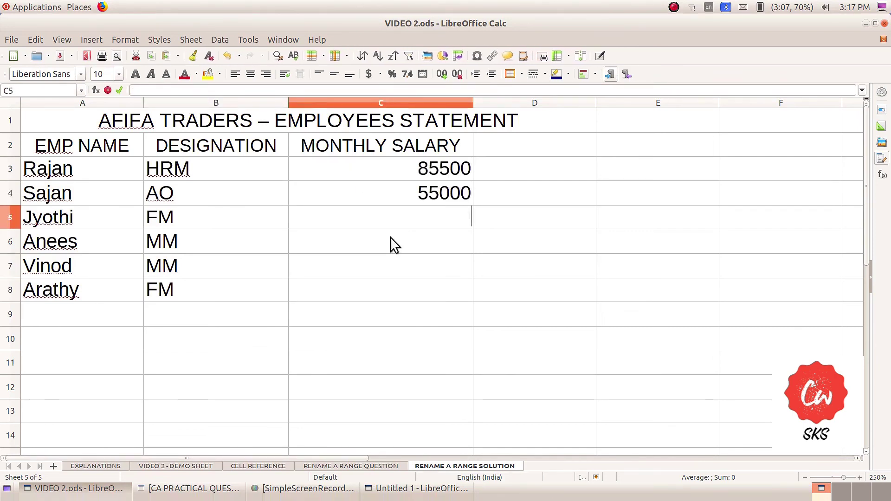
{"action": "key", "text": "Return"}
{"action": "type", "text": "29000"}
{"action": "key", "text": "Return"}
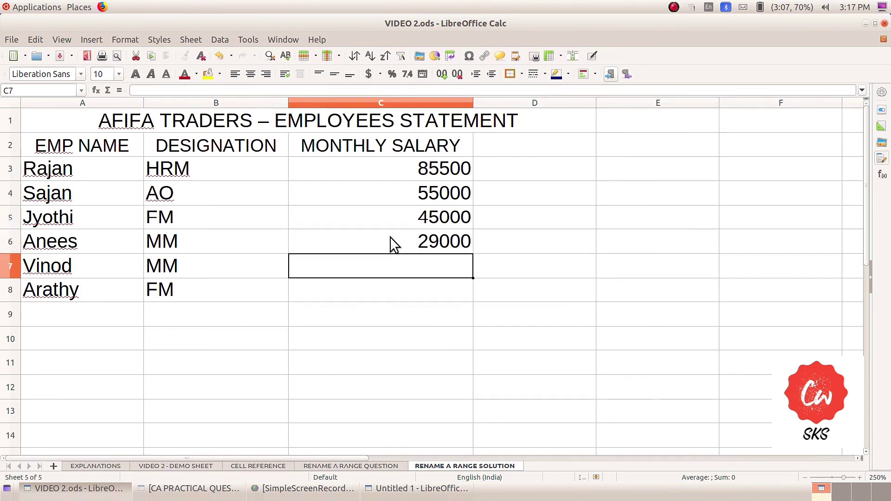
{"action": "type", "text": "35000"}
{"action": "key", "text": "Return"}
{"action": "type", "text": "3"}
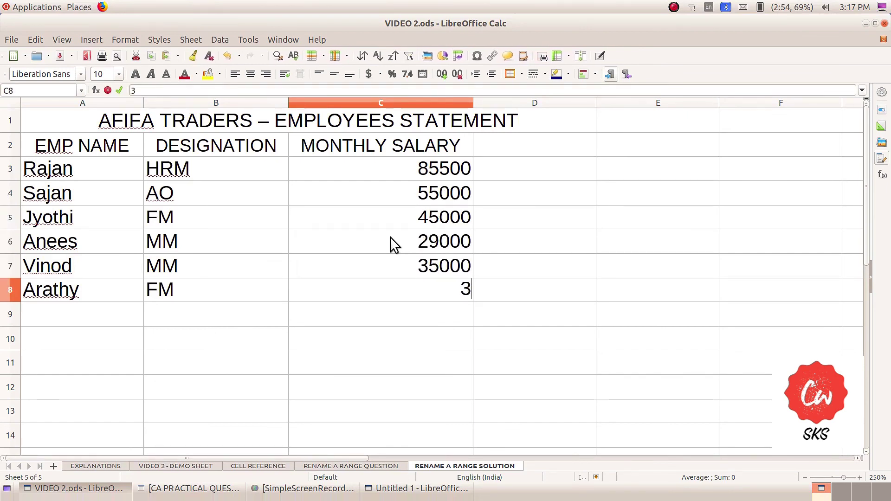
{"action": "type", "text": "4000"}
{"action": "left_click", "coordinate": [621, 335]}
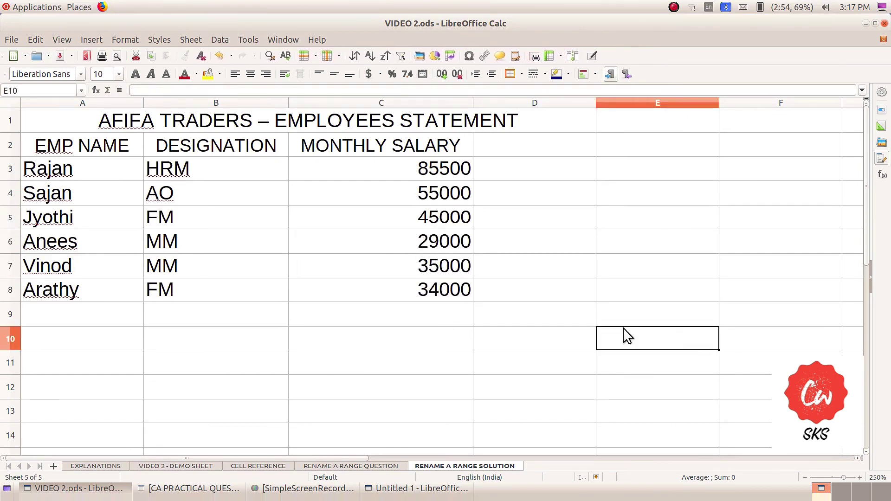
Step: Unmerge the title row and merge it again across A1:C1 only, and centre the contents of A1:C10
{"action": "left_click", "coordinate": [129, 129]}
{"action": "left_click", "coordinate": [299, 74]}
{"action": "left_click", "coordinate": [308, 119], "text": "shift"}
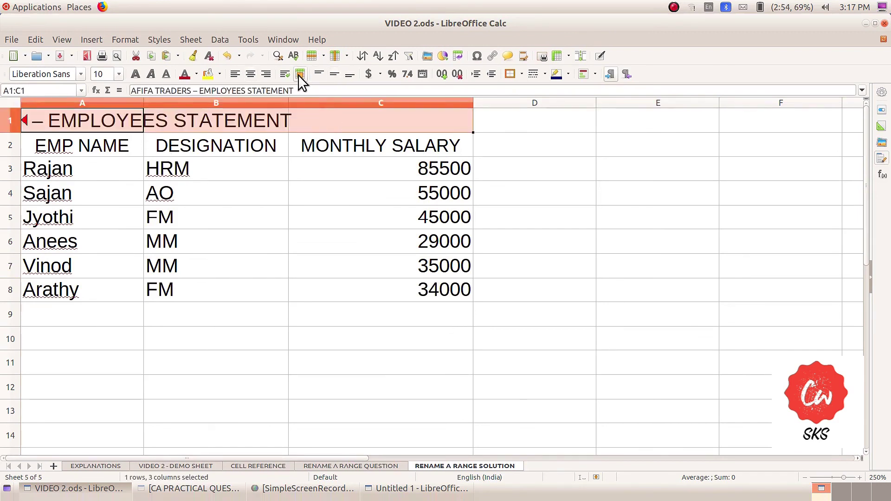
{"action": "left_click", "coordinate": [300, 74]}
{"action": "left_click", "coordinate": [635, 285]}
{"action": "left_click_drag", "start_coordinate": [94, 128], "coordinate": [173, 352]}
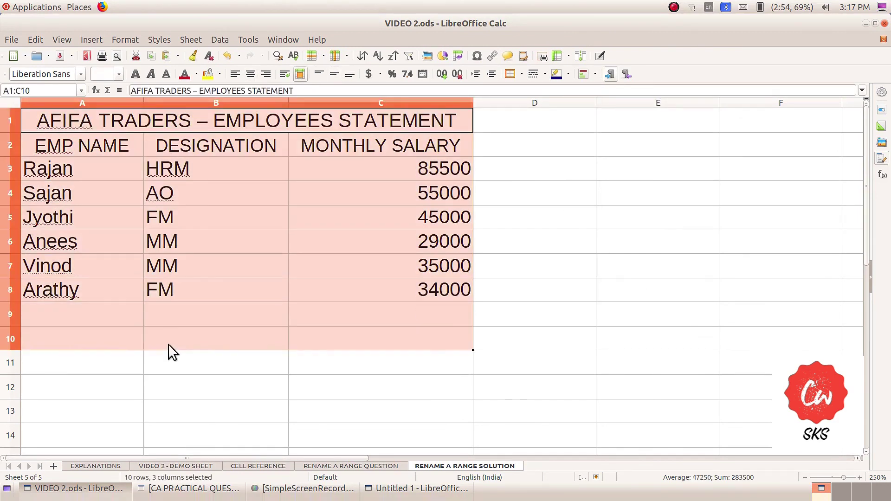
{"action": "left_click", "coordinate": [250, 75]}
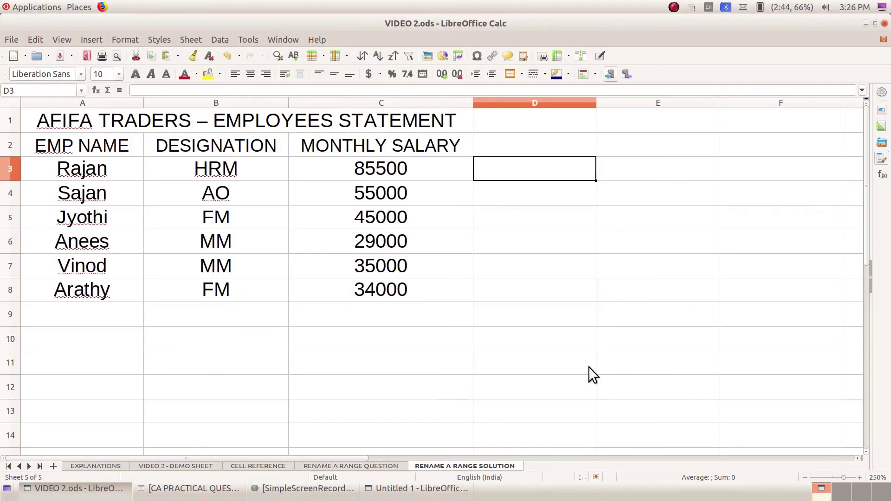
Step: Consult the procedure on the RENAME A RANGE QUESTION sheet, and note the salary range C3:C8 in cell D3 of the solution sheet
{"action": "left_click", "coordinate": [319, 462]}
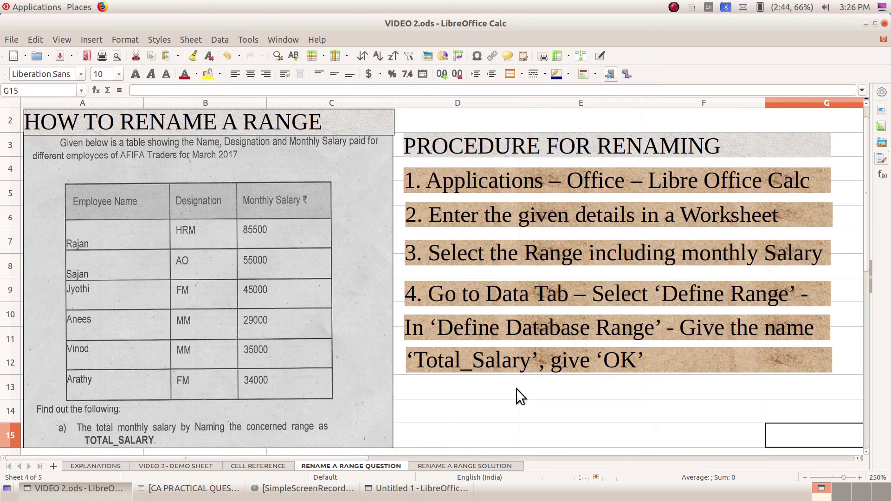
{"action": "left_click", "coordinate": [455, 466]}
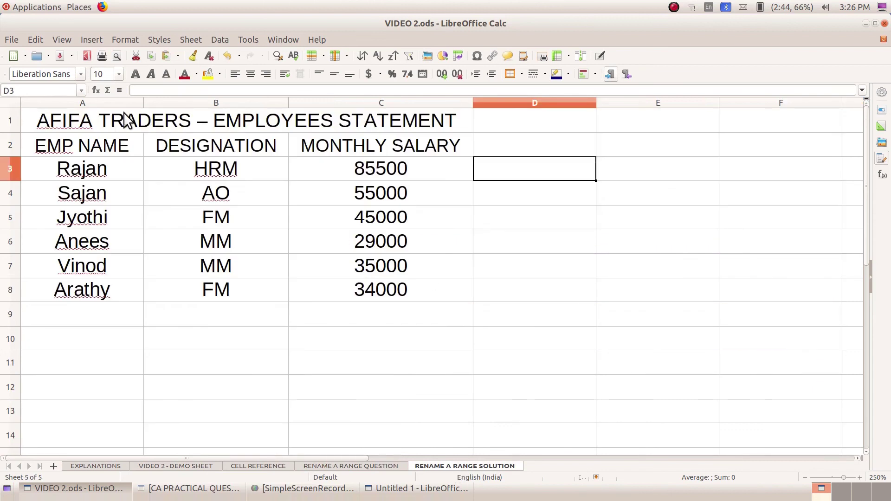
{"action": "left_click_drag", "start_coordinate": [327, 166], "coordinate": [430, 295]}
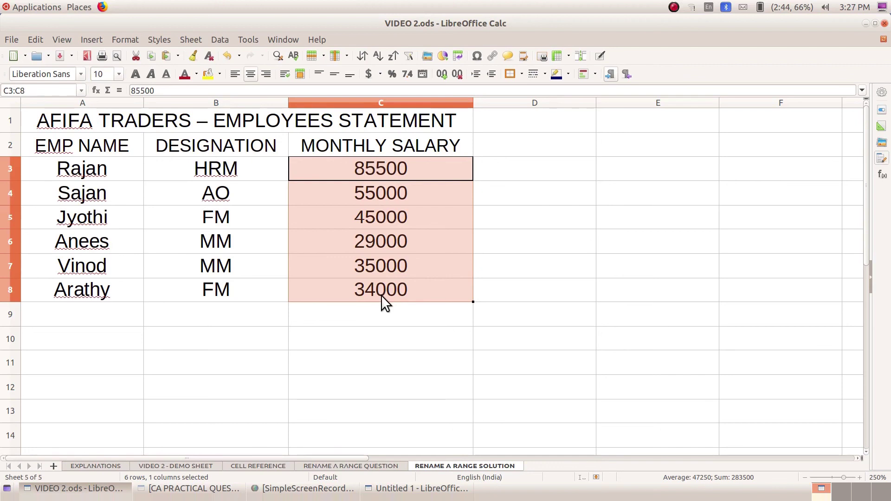
{"action": "left_click", "coordinate": [534, 170]}
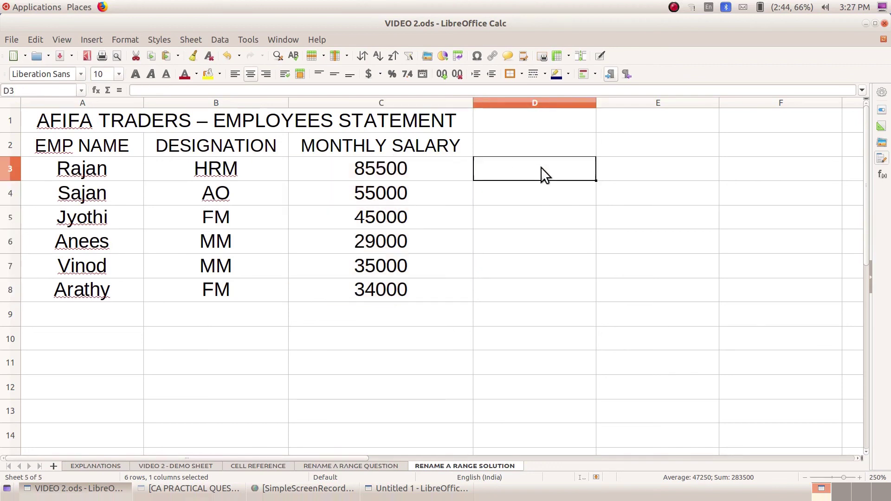
{"action": "type", "text": "C"}
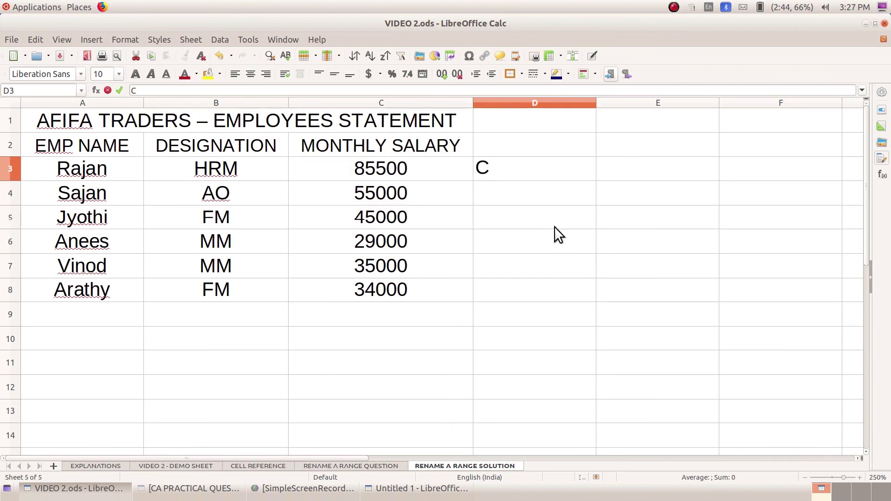
{"action": "type", "text": "3:C8"}
{"action": "left_click", "coordinate": [554, 226]}
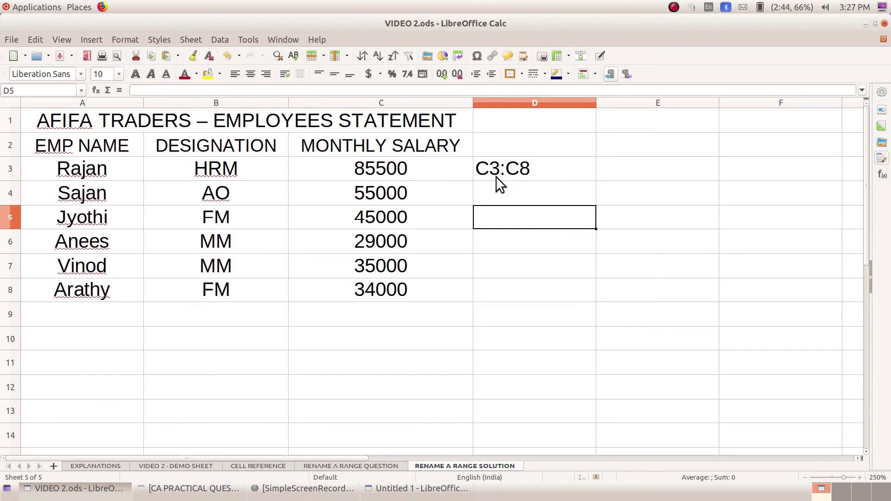
{"action": "left_click", "coordinate": [601, 267]}
Step: Define the monthly salary cells C3:C8 as a database range named TOTAL_SALARY
{"action": "left_click_drag", "start_coordinate": [400, 173], "coordinate": [400, 292]}
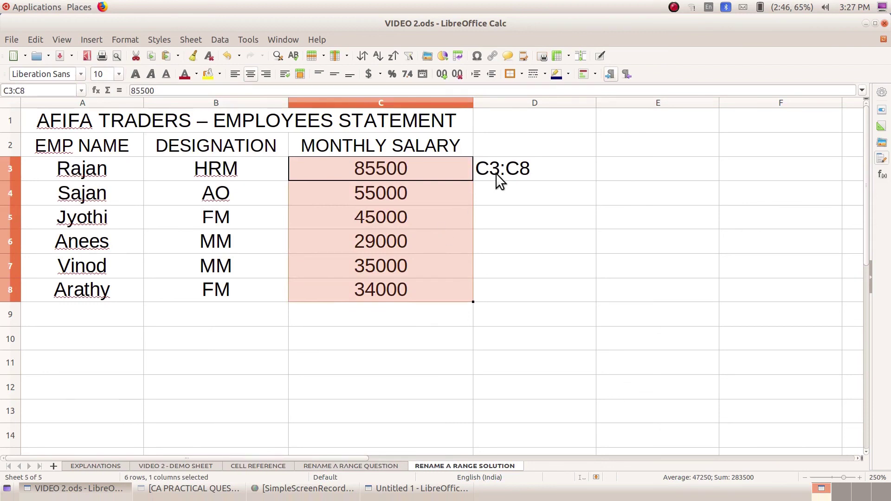
{"action": "left_click", "coordinate": [222, 38]}
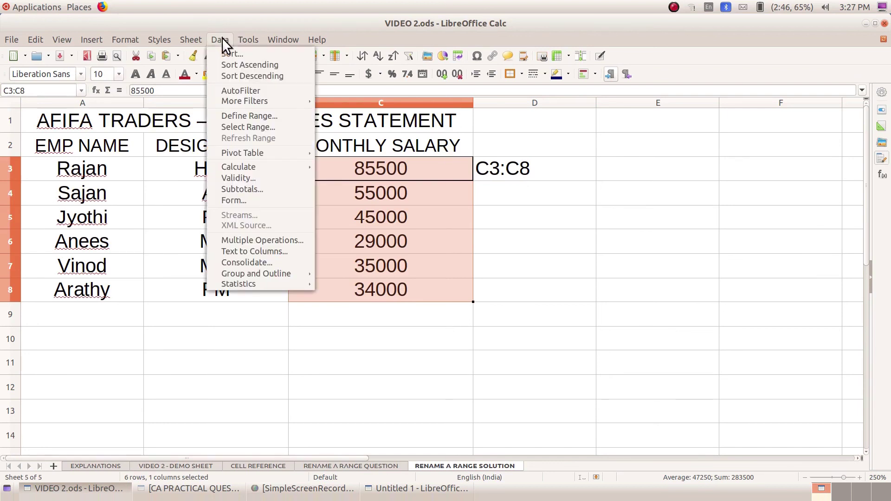
{"action": "left_click", "coordinate": [241, 116]}
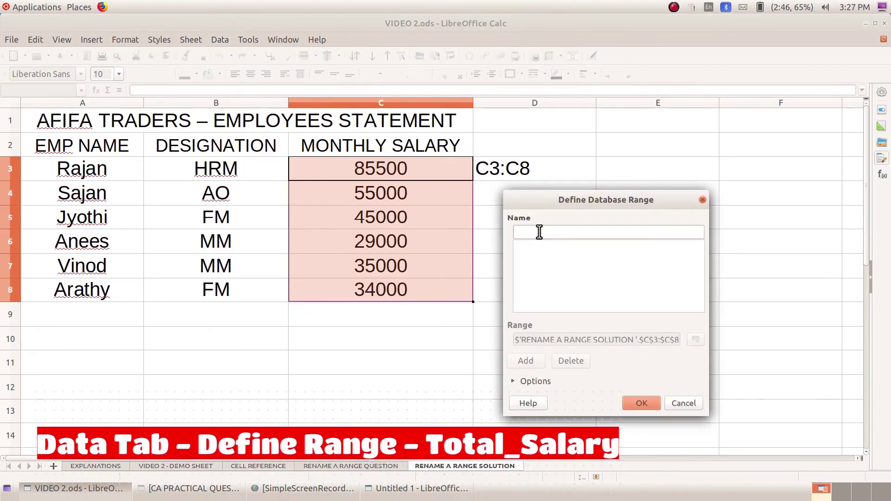
{"action": "type", "text": "TOTAL"}
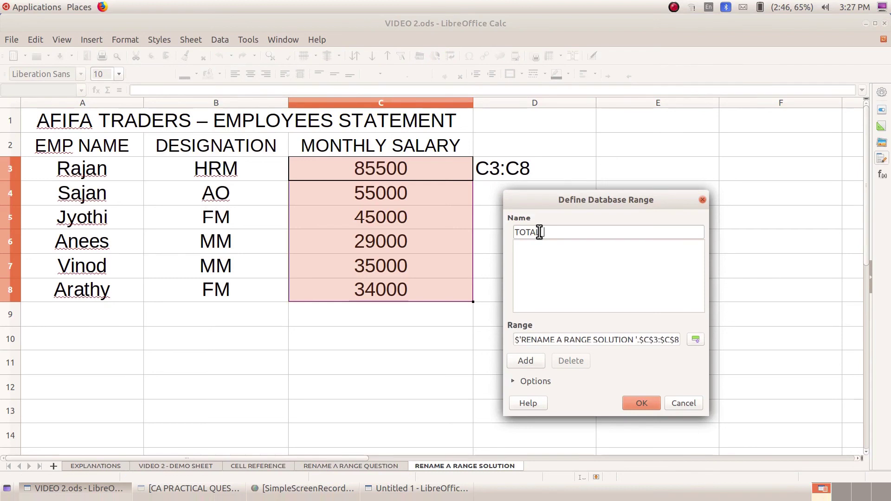
{"action": "type", "text": "_SALARY"}
{"action": "left_click_drag", "start_coordinate": [655, 200], "coordinate": [642, 186]}
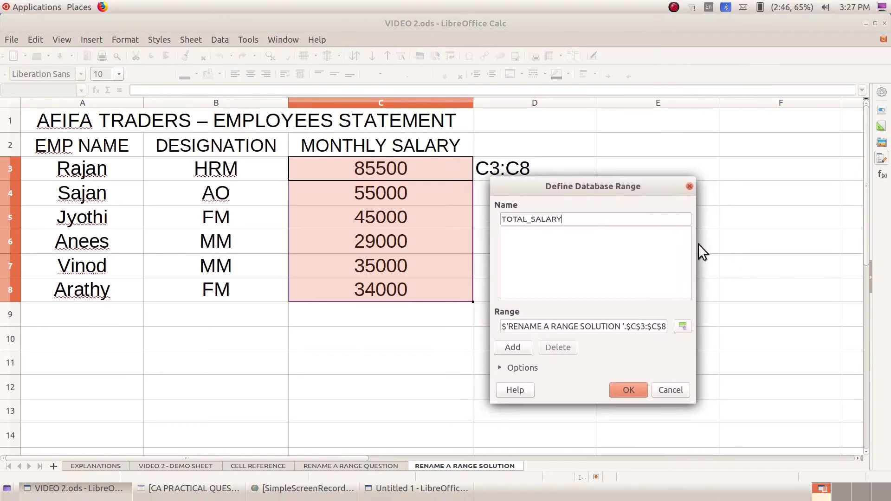
{"action": "left_click", "coordinate": [628, 390]}
{"action": "left_click", "coordinate": [612, 364]}
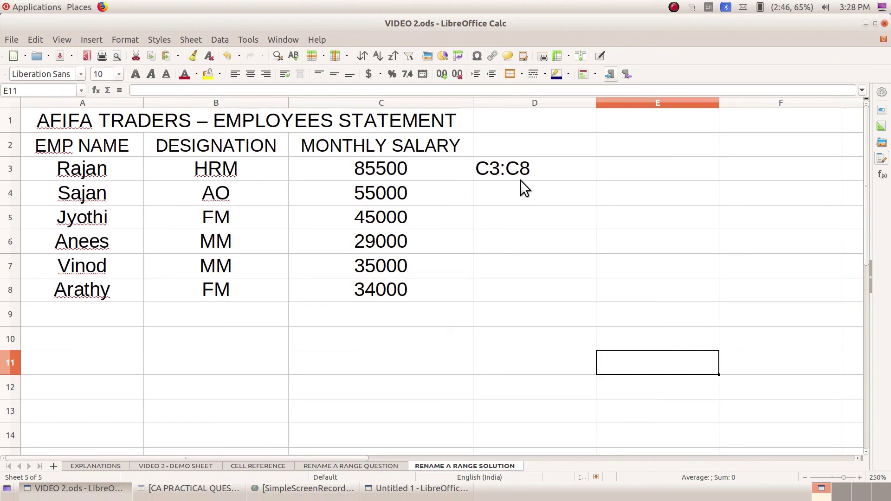
Step: Check the TOTAL_SALARY entry among the defined database ranges for C3:C8, and leave the definition as it is
{"action": "left_click_drag", "start_coordinate": [419, 170], "coordinate": [432, 291]}
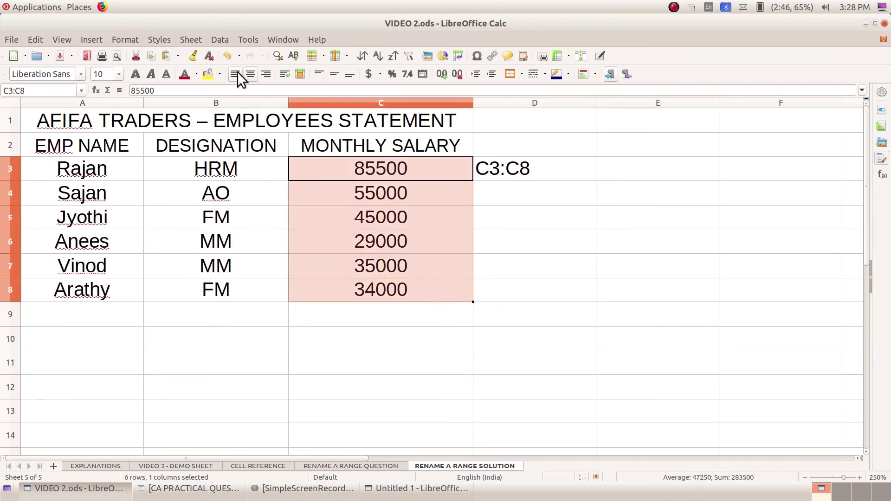
{"action": "left_click", "coordinate": [217, 40]}
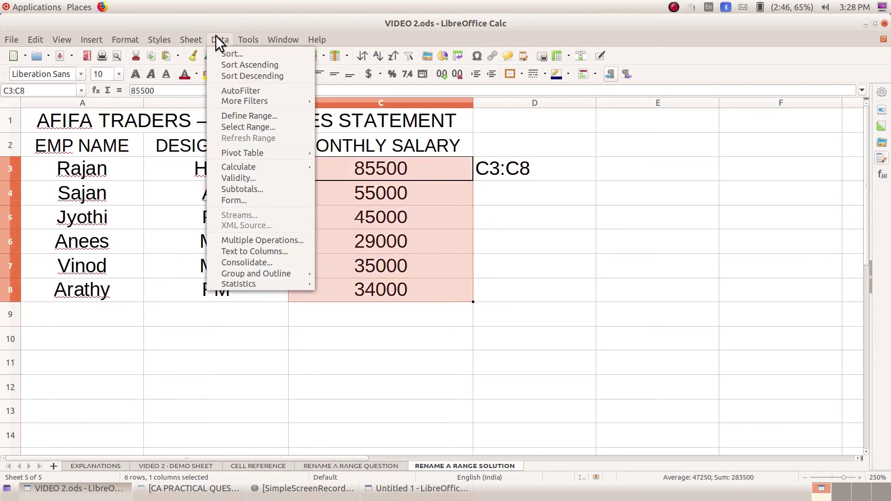
{"action": "left_click", "coordinate": [235, 115]}
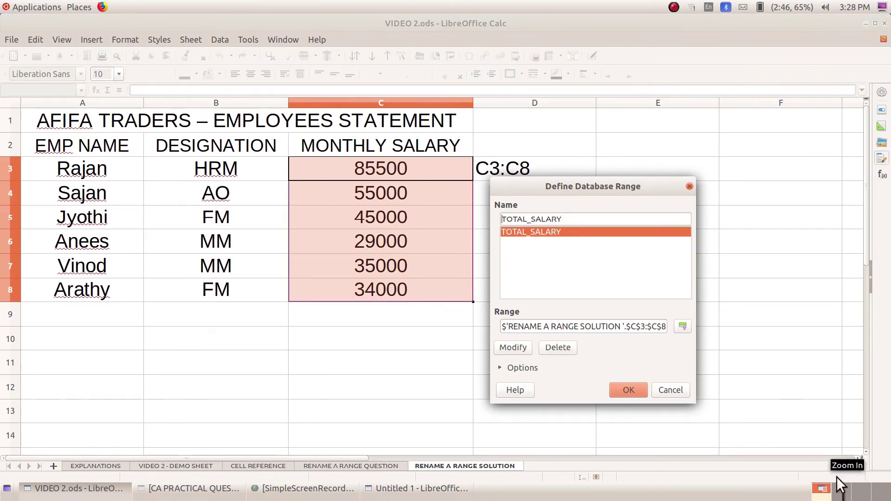
{"action": "left_click", "coordinate": [669, 391]}
{"action": "left_click", "coordinate": [633, 321]}
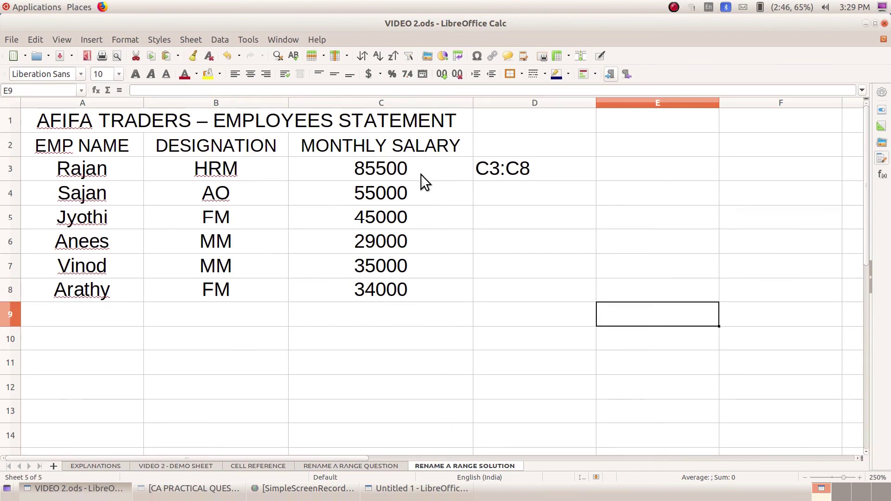
{"action": "left_click", "coordinate": [402, 316]}
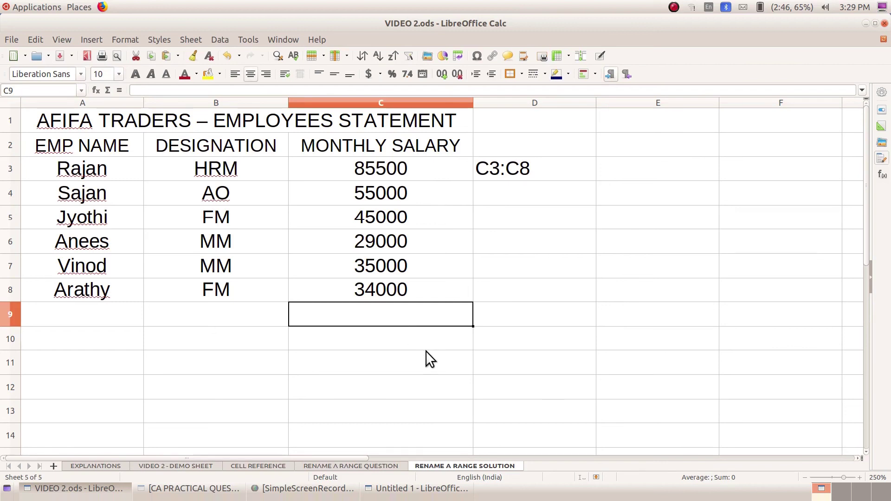
{"action": "left_click", "coordinate": [392, 173]}
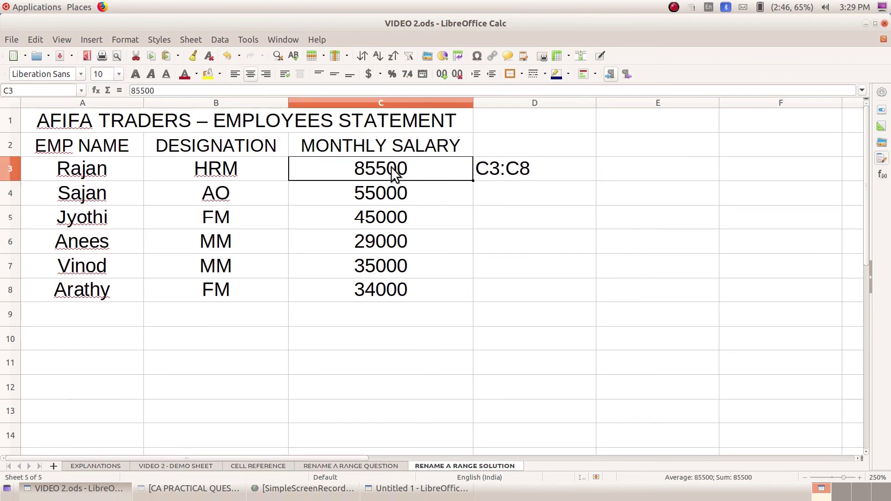
{"action": "left_click", "coordinate": [398, 292]}
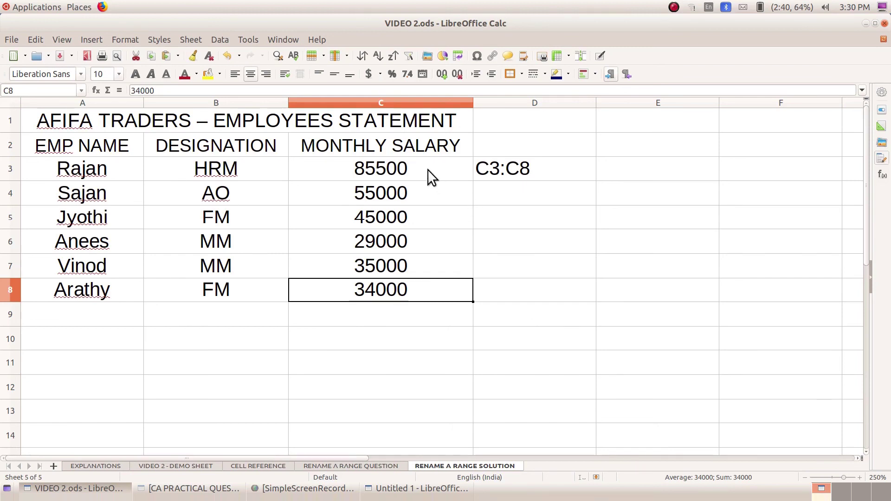
{"action": "left_click_drag", "start_coordinate": [426, 166], "coordinate": [431, 308]}
{"action": "left_click", "coordinate": [527, 351]}
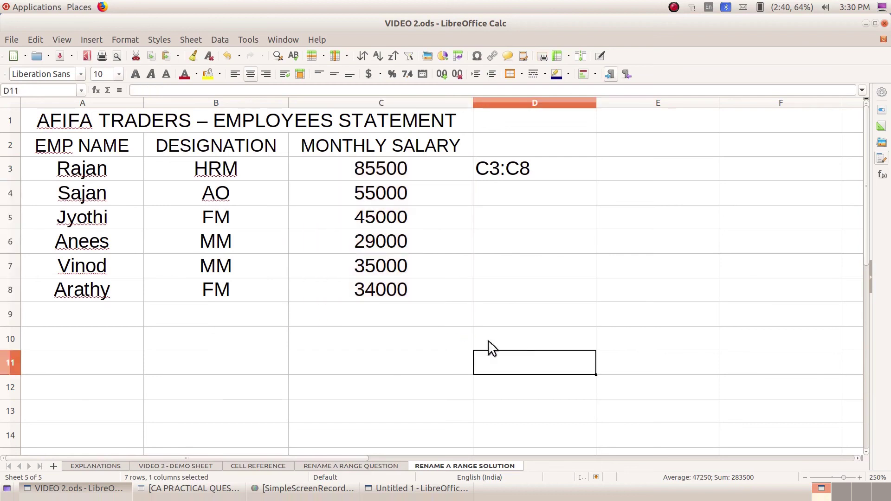
Step: Total the monthly salaries in cell C9 with the formula =(C3+C4+C5+C6+C7+C8), and review the entered formula
{"action": "left_click", "coordinate": [356, 310]}
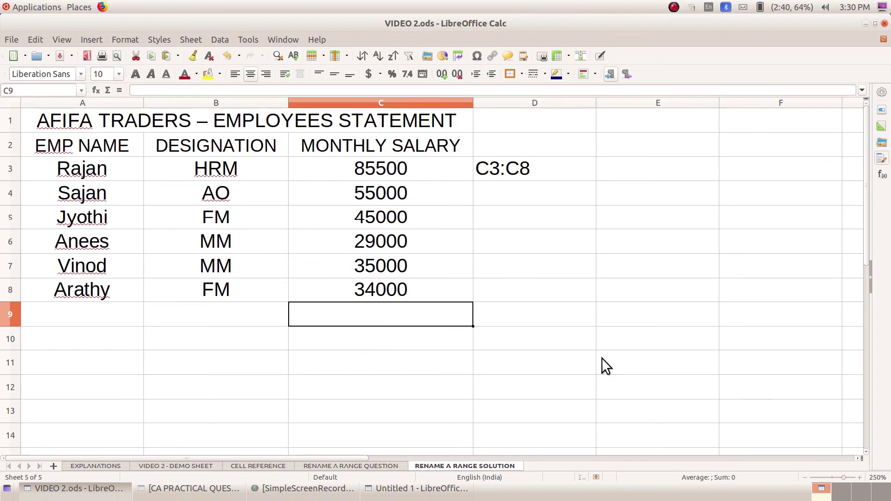
{"action": "type", "text": "="}
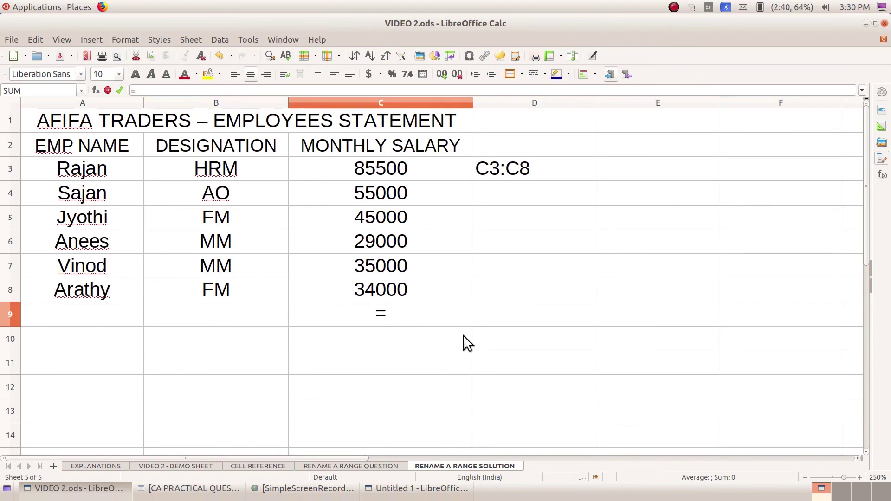
{"action": "type", "text": "(C"}
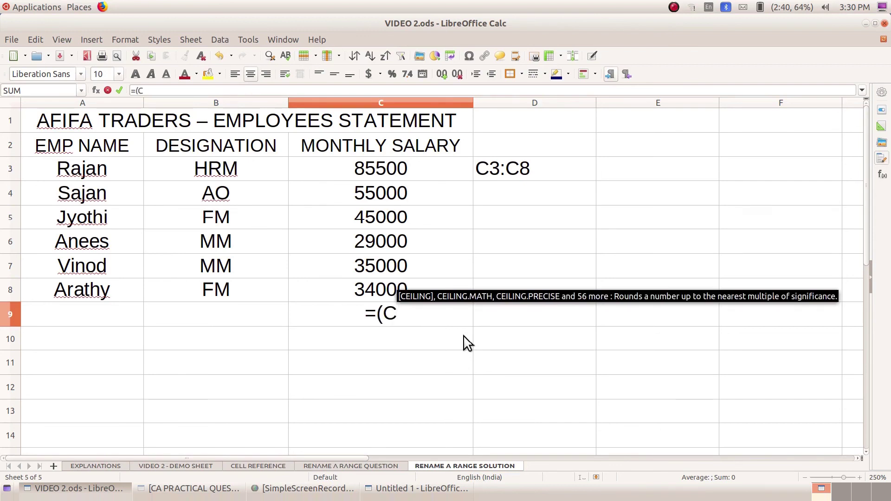
{"action": "type", "text": "3+"}
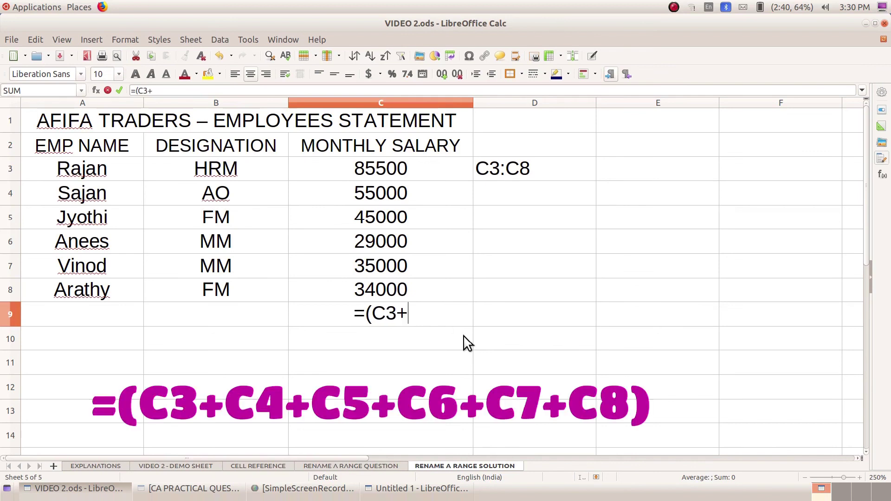
{"action": "type", "text": "C4+"}
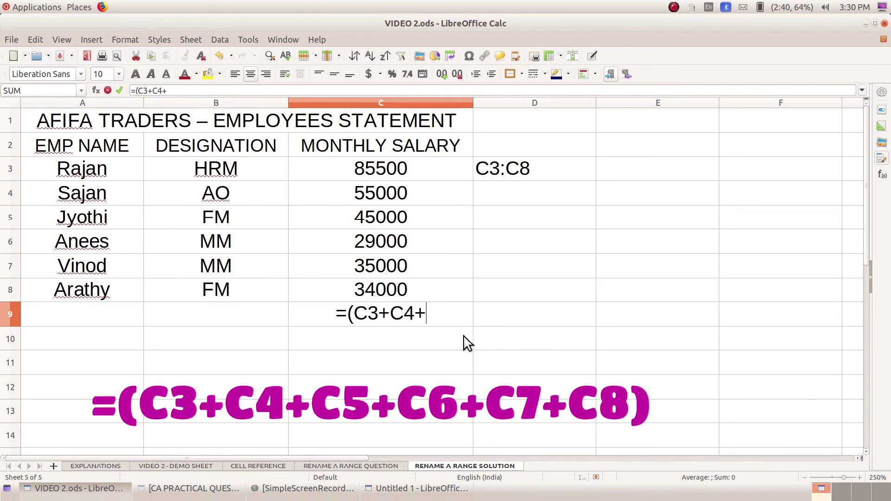
{"action": "type", "text": "C5+"}
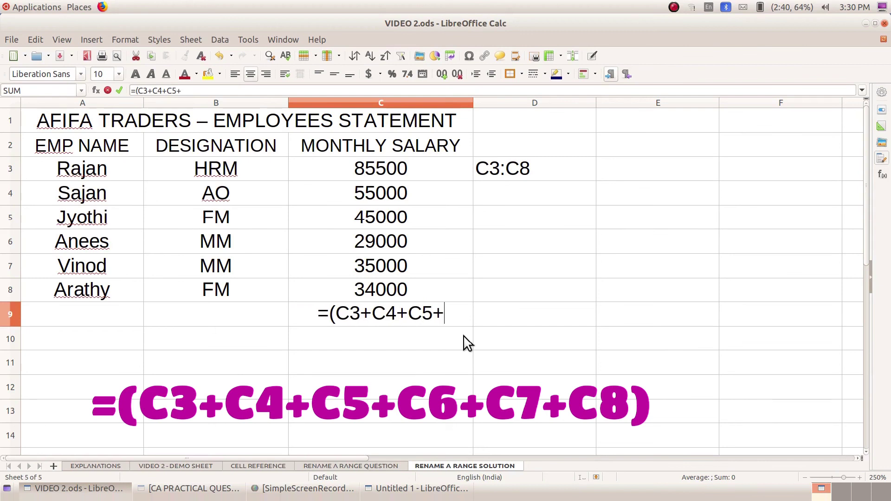
{"action": "type", "text": "C6+C7"}
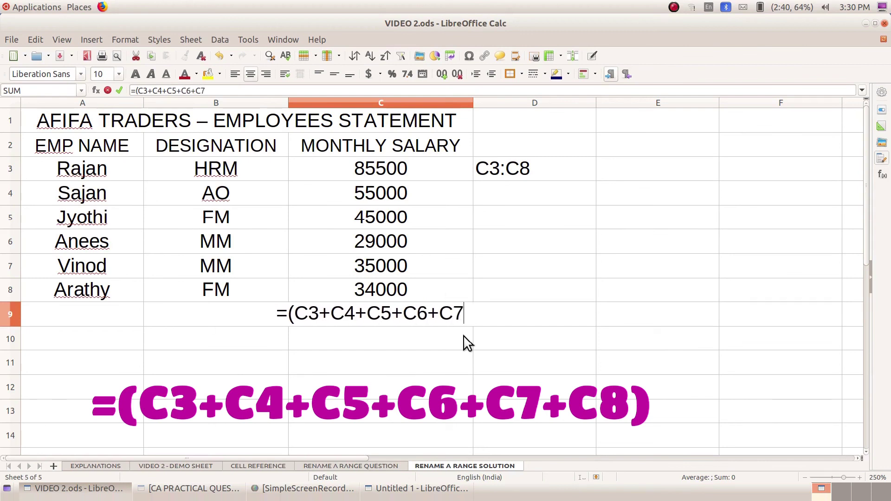
{"action": "type", "text": "+C8)"}
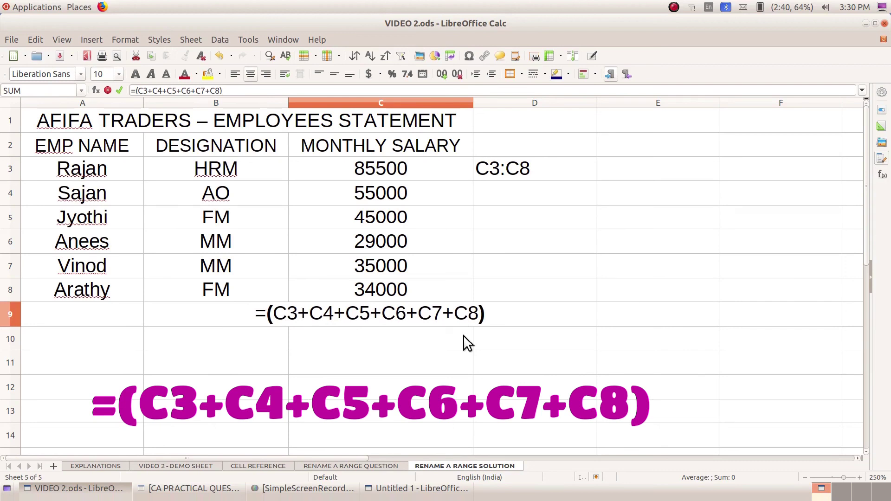
{"action": "key", "text": "Return"}
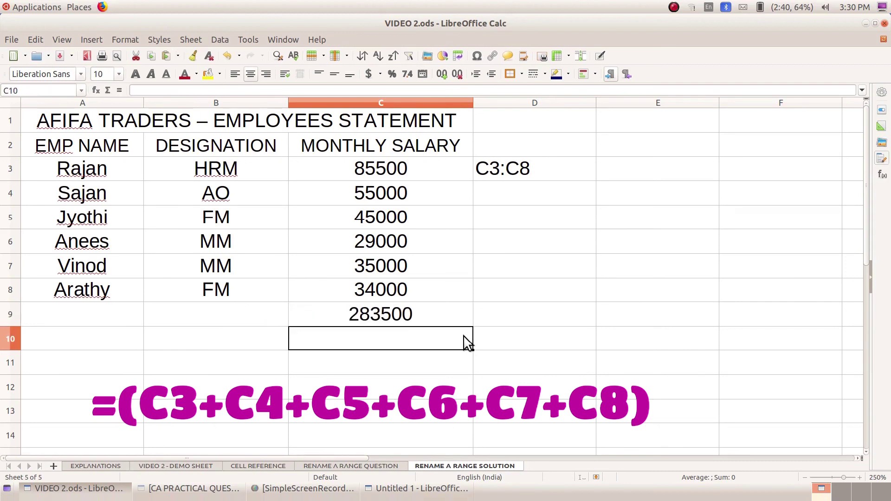
{"action": "left_click", "coordinate": [421, 318]}
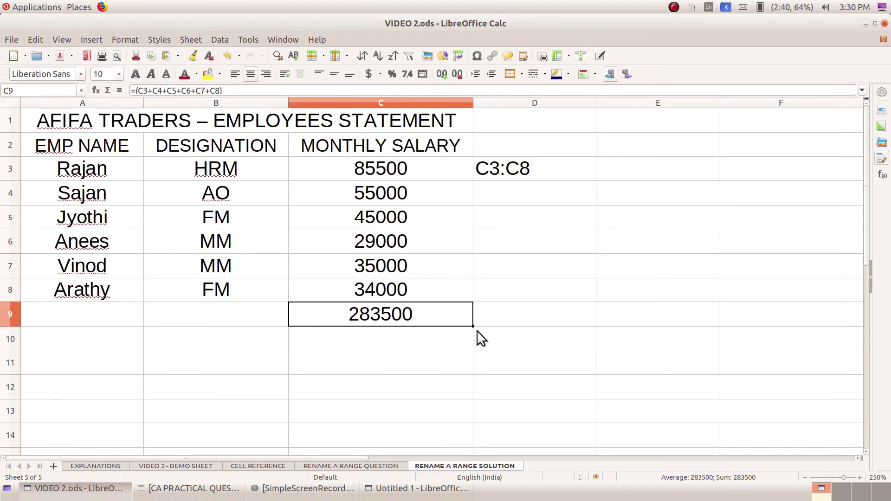
{"action": "left_click", "coordinate": [459, 338]}
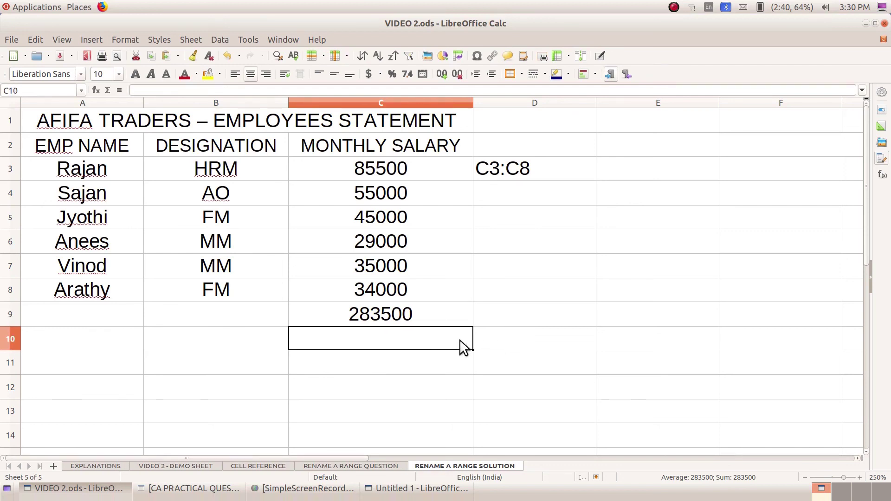
Step: Clear cell C9 and total the monthly salaries there with the formula =SUM(C3:C8)
{"action": "left_click", "coordinate": [430, 319]}
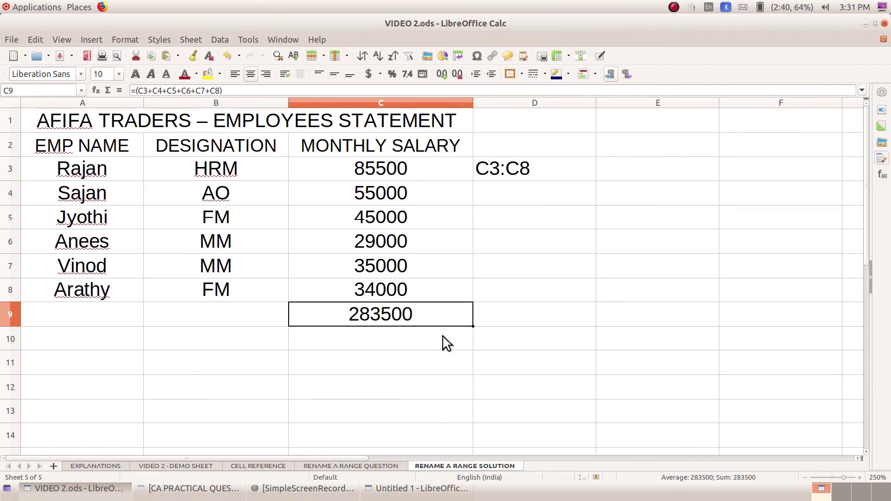
{"action": "key", "text": "Delete"}
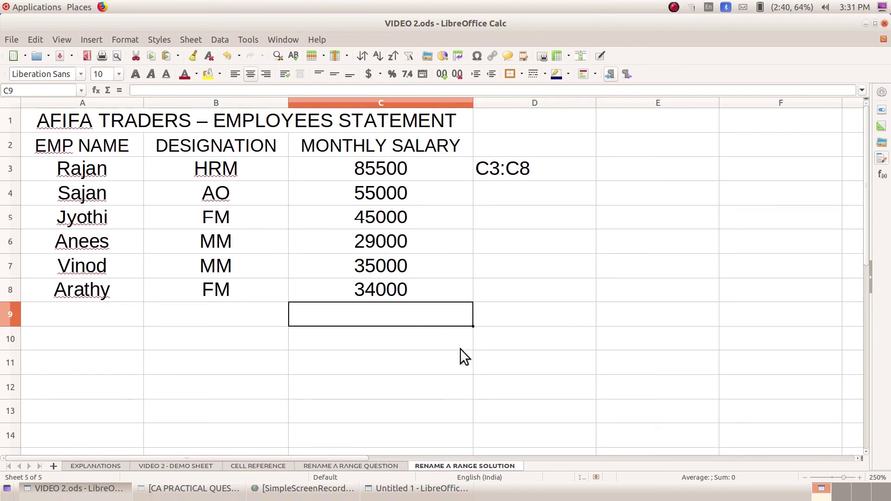
{"action": "type", "text": "="}
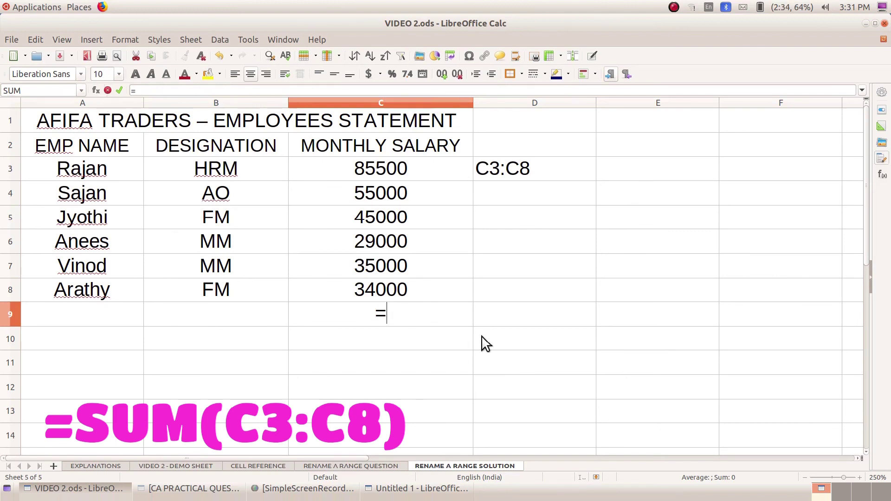
{"action": "type", "text": "SUM"}
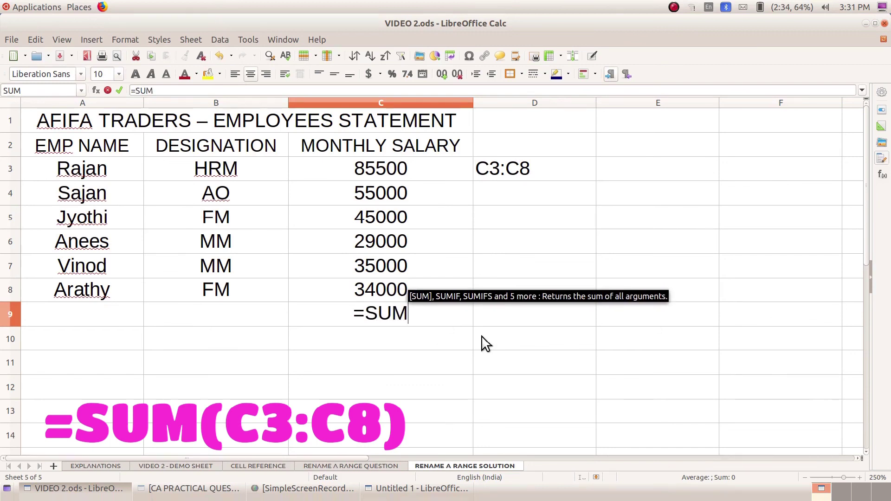
{"action": "type", "text": "("}
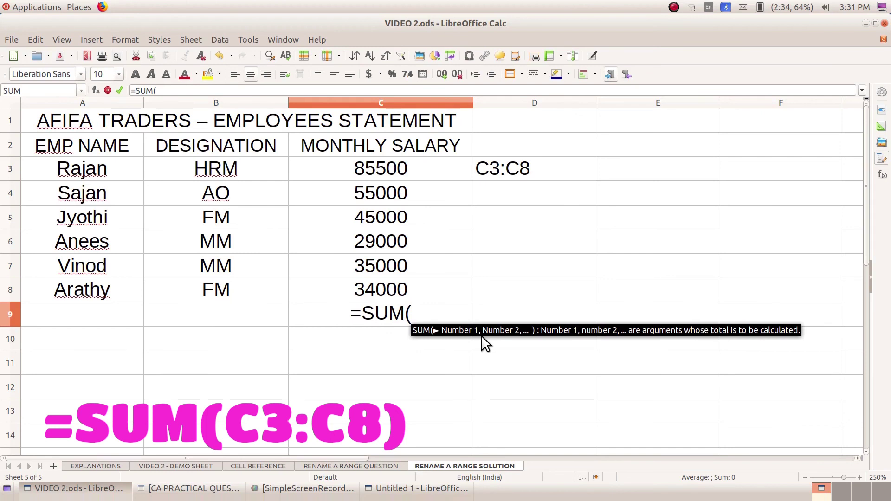
{"action": "type", "text": "C3:C8"}
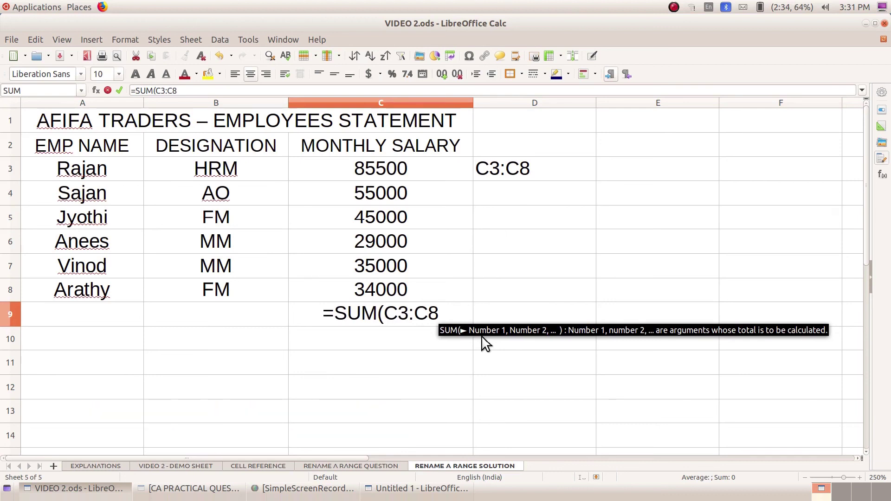
{"action": "type", "text": ")"}
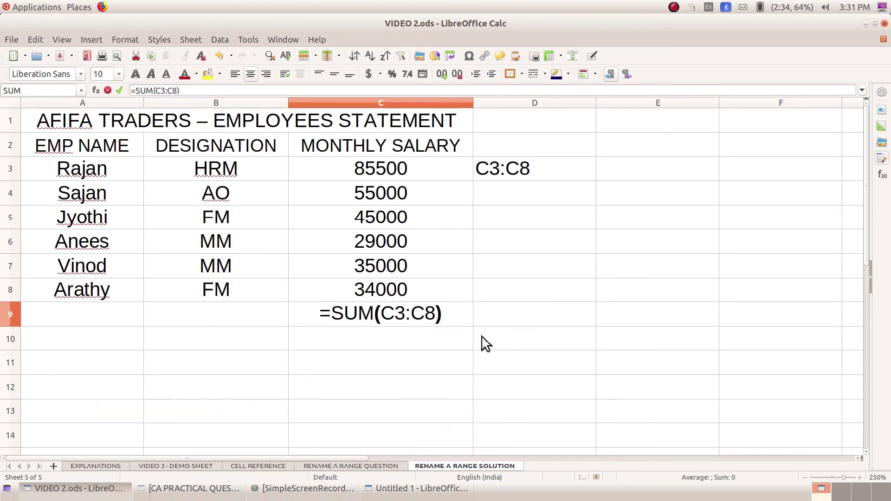
{"action": "key", "text": "Return"}
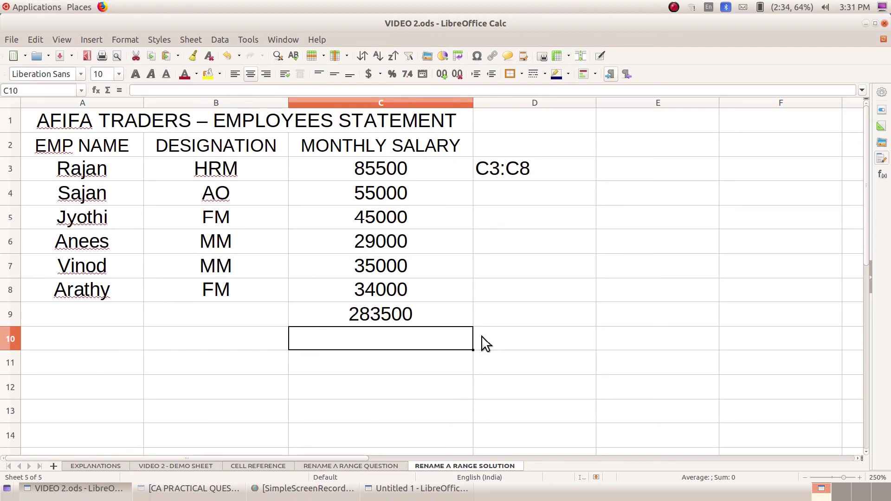
Step: Compare the SUM formula in cell C9 with the range reference noted in cell D3
{"action": "left_click", "coordinate": [411, 318]}
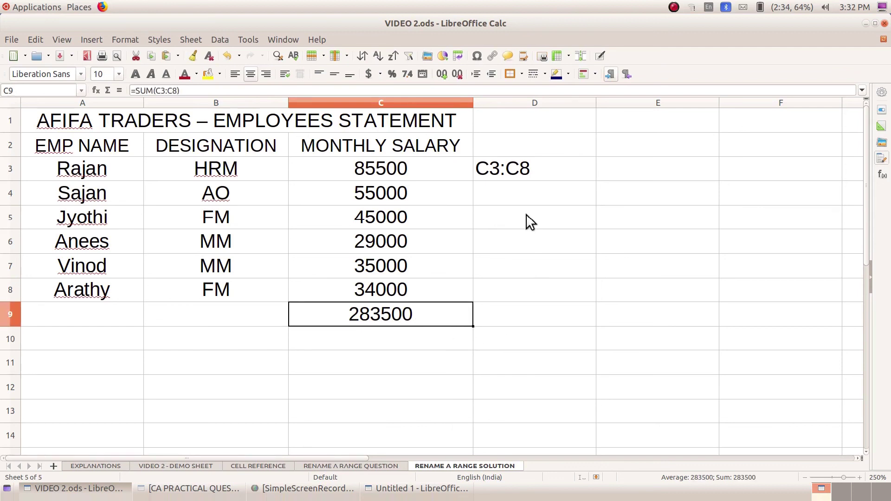
{"action": "left_click", "coordinate": [514, 182]}
{"action": "left_click", "coordinate": [505, 175]}
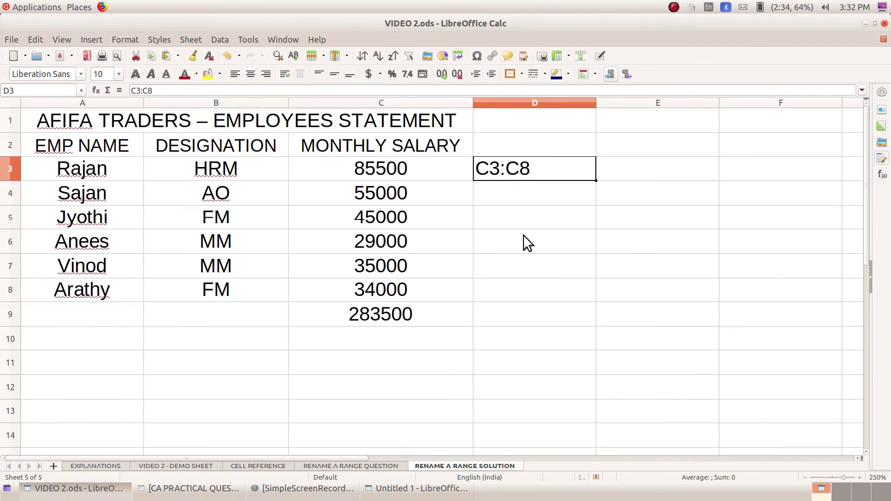
Step: Replace the C3:C8 reference in cell C9's SUM formula with the range name, giving =SUM(TOTAL_SALARY), and review the entered formula
{"action": "left_click", "coordinate": [408, 320]}
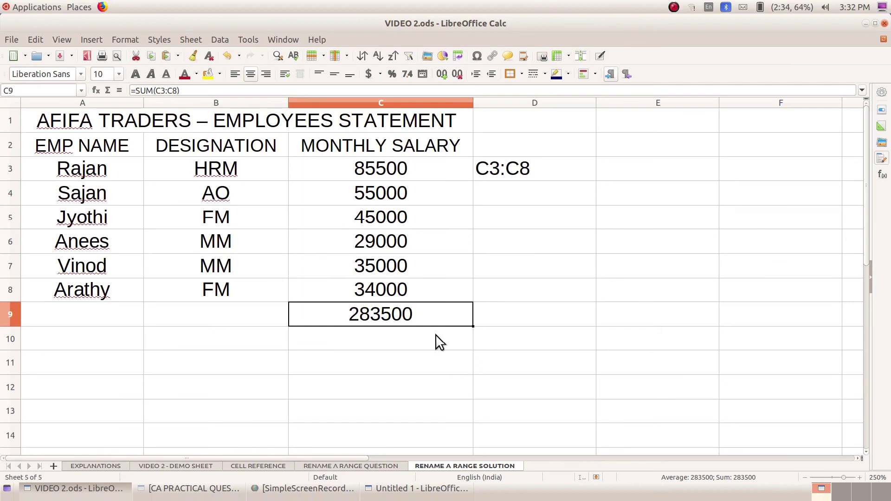
{"action": "left_click", "coordinate": [195, 90]}
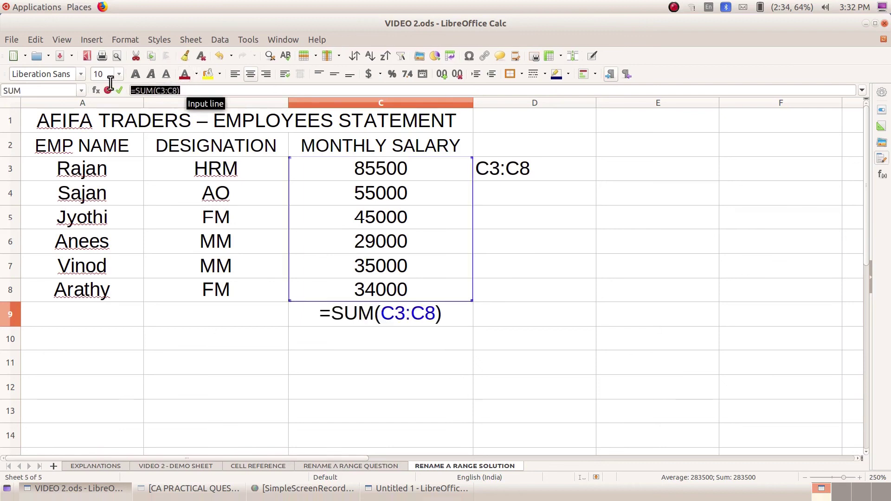
{"action": "triple_click", "coordinate": [194, 90]}
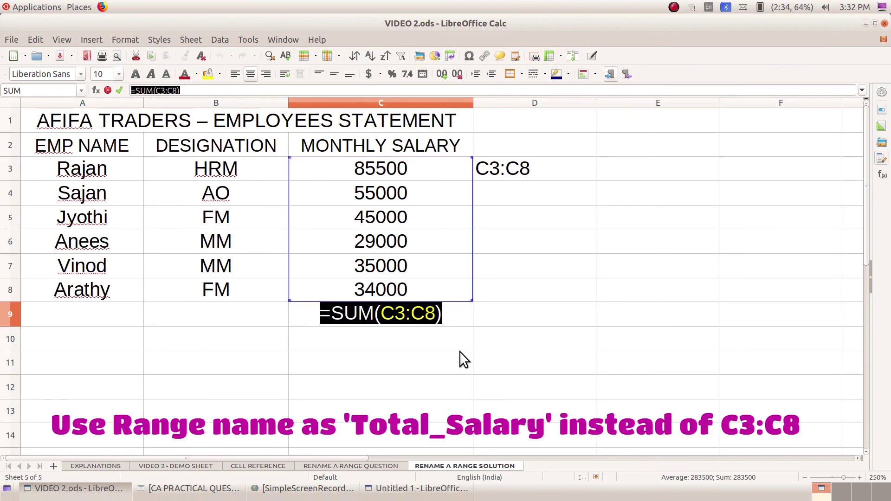
{"action": "left_click", "coordinate": [437, 317]}
{"action": "key", "text": "BackSpace"}
{"action": "key", "text": "BackSpace"}
{"action": "key", "text": "BackSpace"}
{"action": "key", "text": "BackSpace"}
{"action": "key", "text": "BackSpace"}
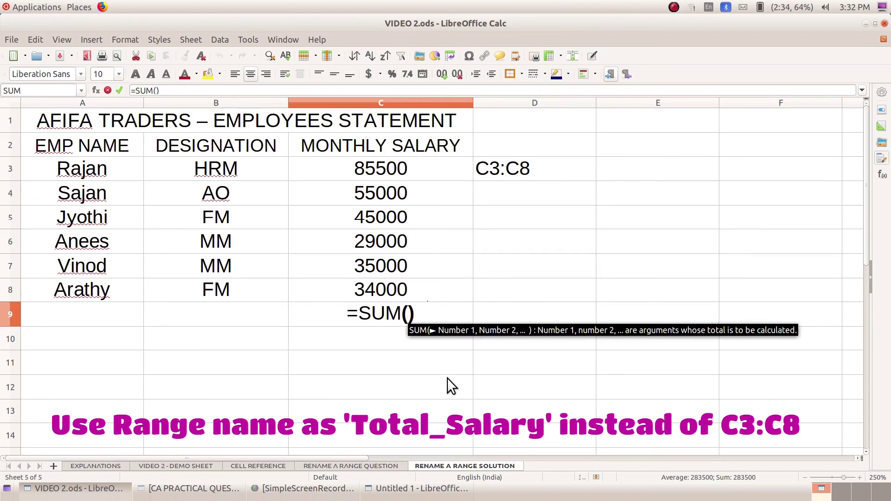
{"action": "type", "text": "TOTAL"}
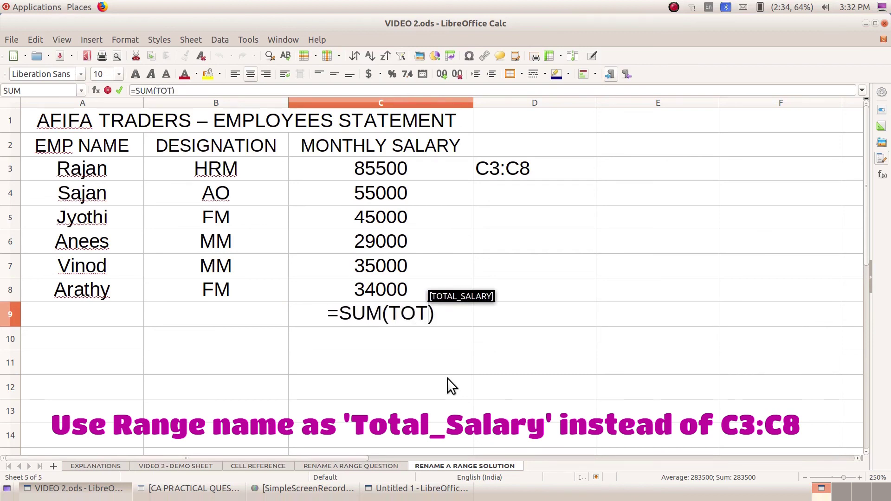
{"action": "type", "text": "_SALARY"}
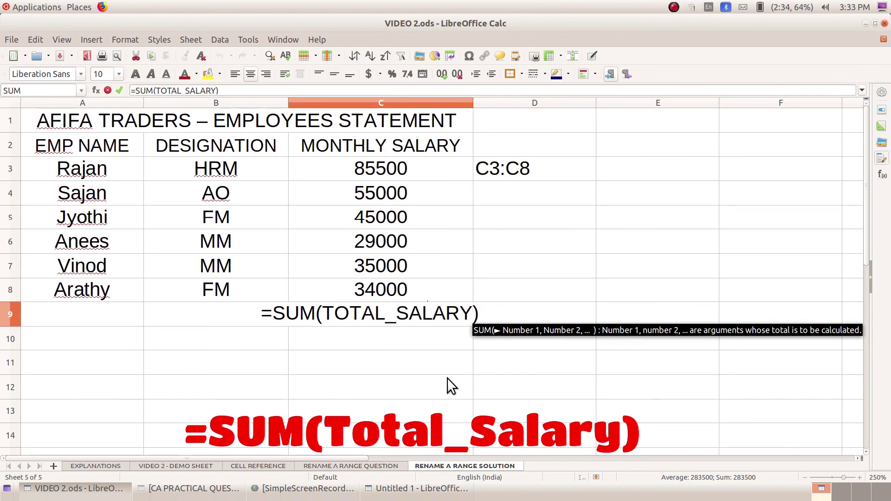
{"action": "key", "text": "Return"}
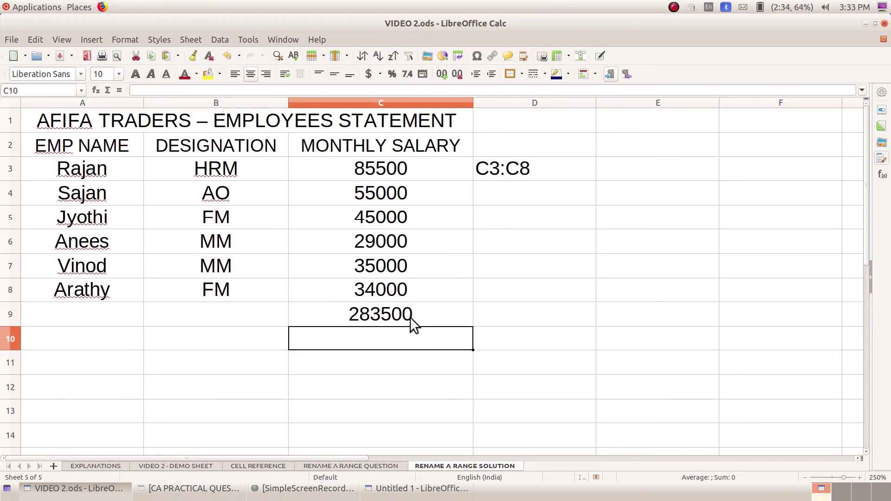
{"action": "left_click", "coordinate": [408, 316]}
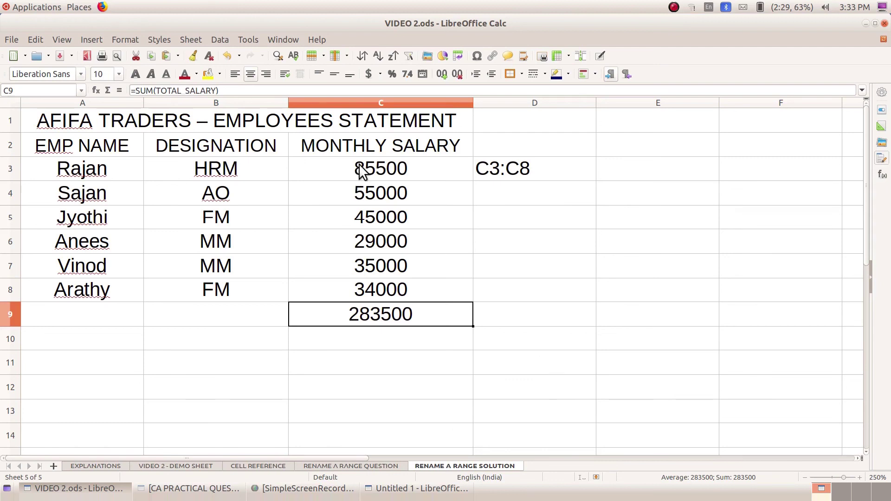
Step: Select salaries C3:C8 and check the TOTAL_SALARY definition among the database ranges, keeping it as defined
{"action": "left_click_drag", "start_coordinate": [363, 171], "coordinate": [366, 289]}
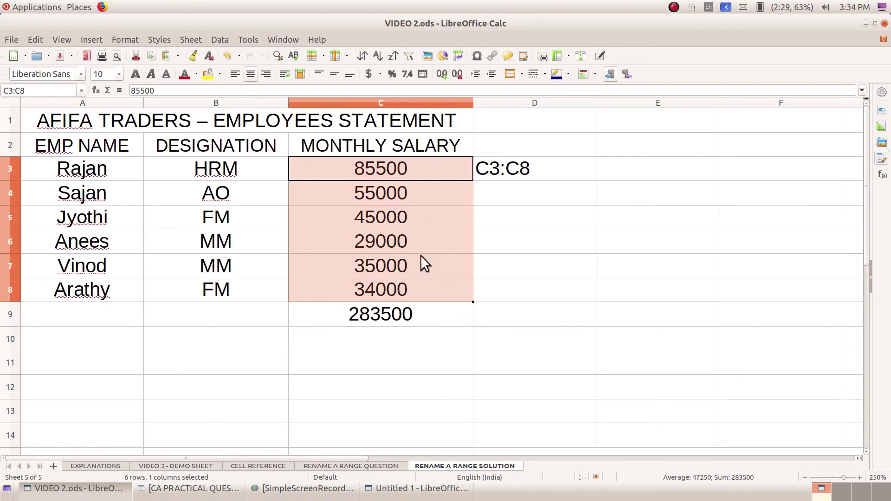
{"action": "left_click", "coordinate": [220, 39]}
{"action": "left_click", "coordinate": [237, 115]}
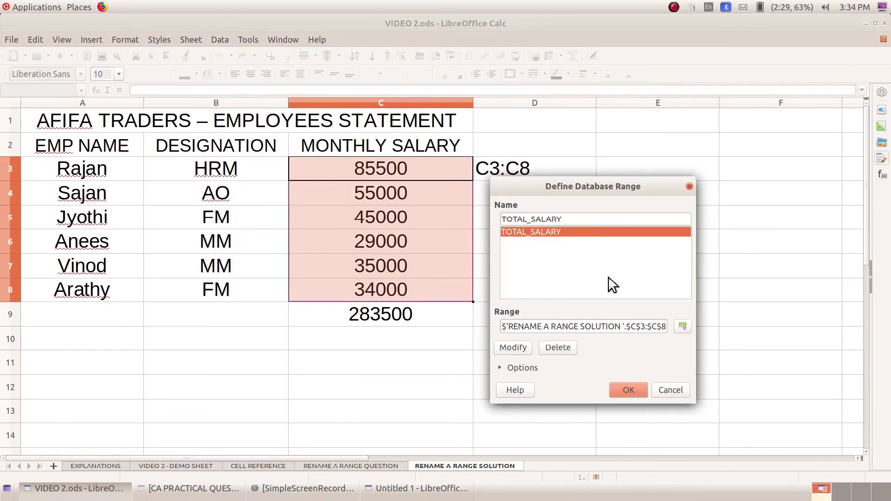
{"action": "left_click", "coordinate": [629, 390]}
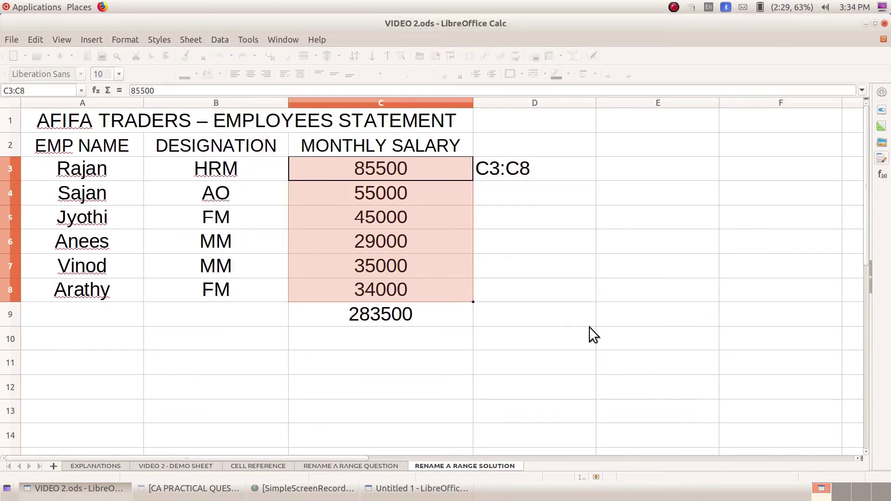
Step: Re-enter the salary total in cell C9 from scratch as =SUM(TOTAL_SALARY), and review the entered formula
{"action": "left_click", "coordinate": [444, 321]}
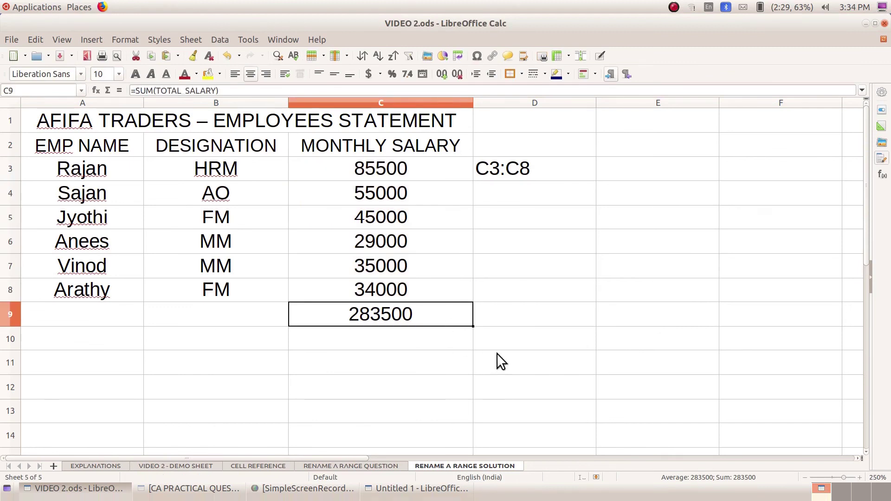
{"action": "type", "text": "=SUM"}
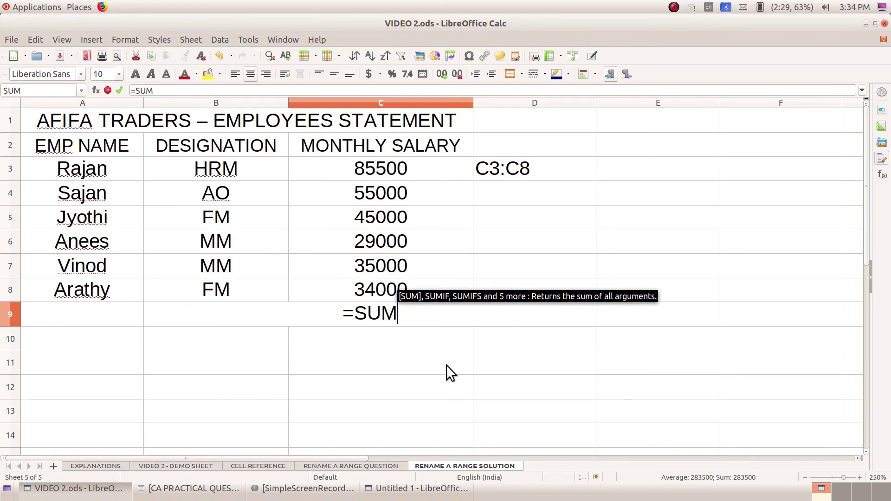
{"action": "type", "text": "("}
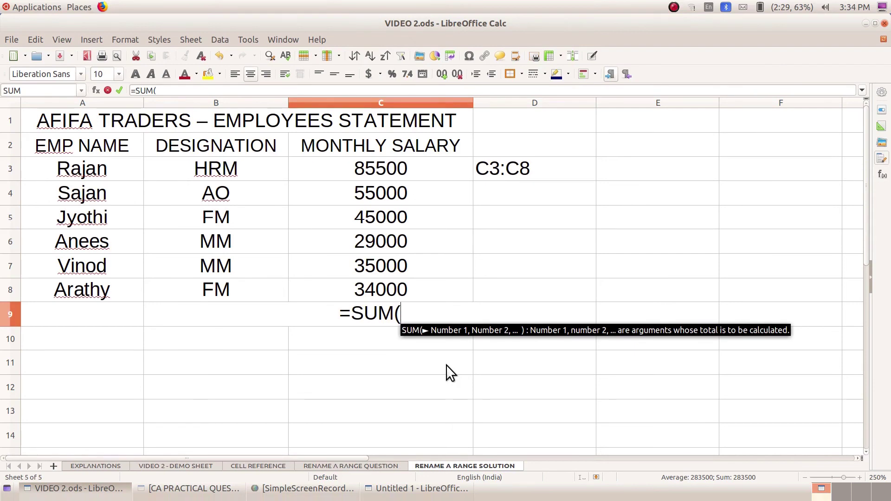
{"action": "type", "text": "TOTAL"}
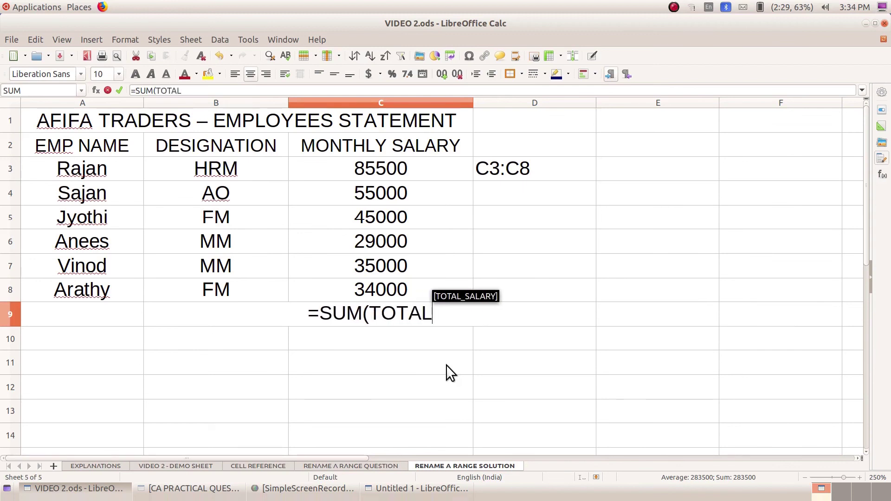
{"action": "type", "text": "_SALARY)"}
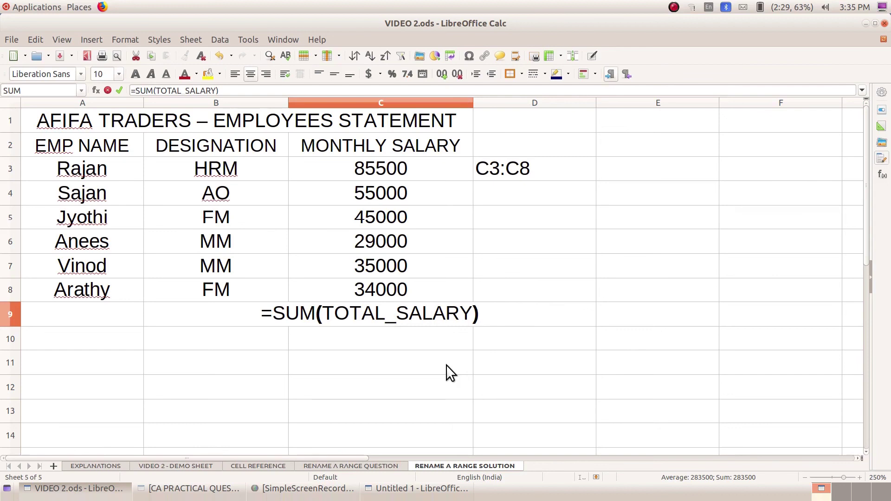
{"action": "key", "text": "Return"}
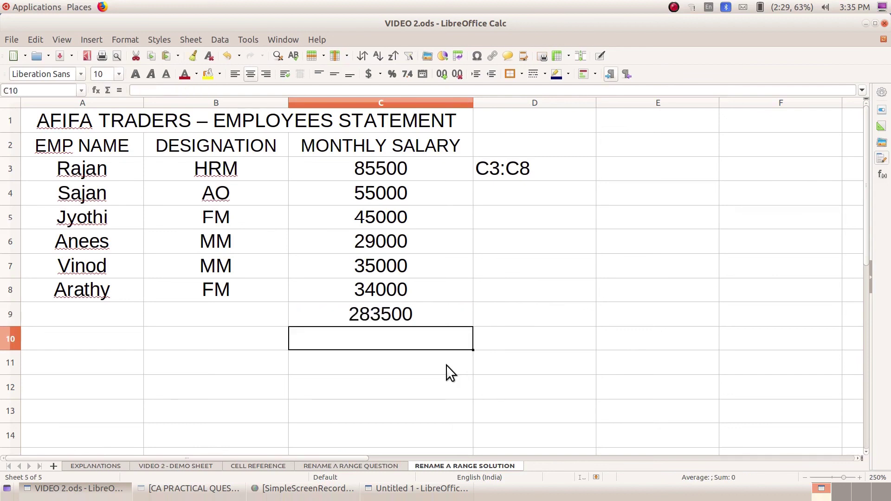
{"action": "left_click", "coordinate": [398, 319]}
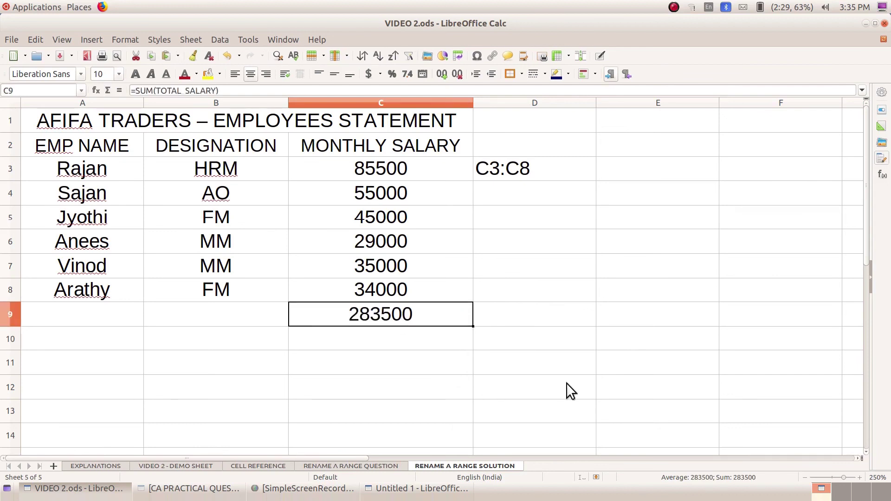